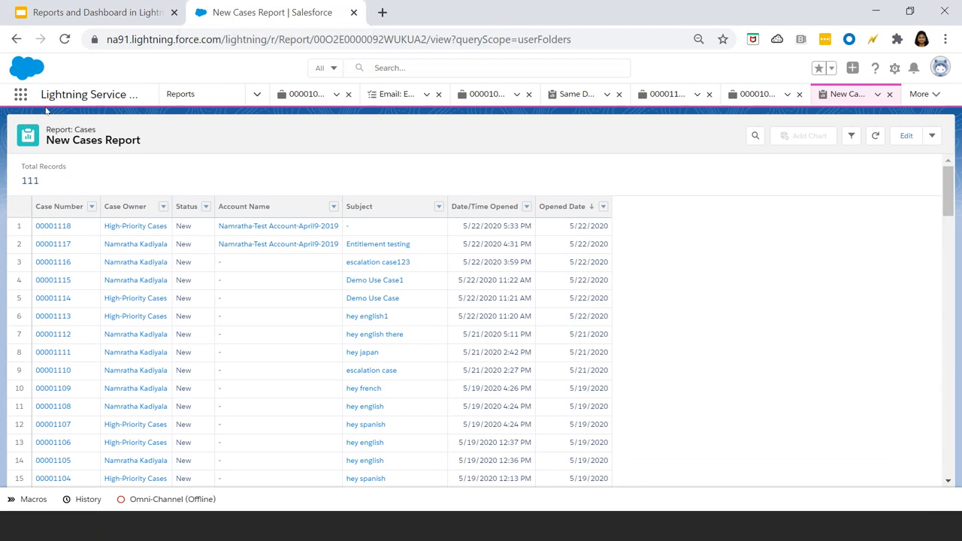
Examine the console app's navigation items and the additional items available to add to them.
left_click(255, 95)
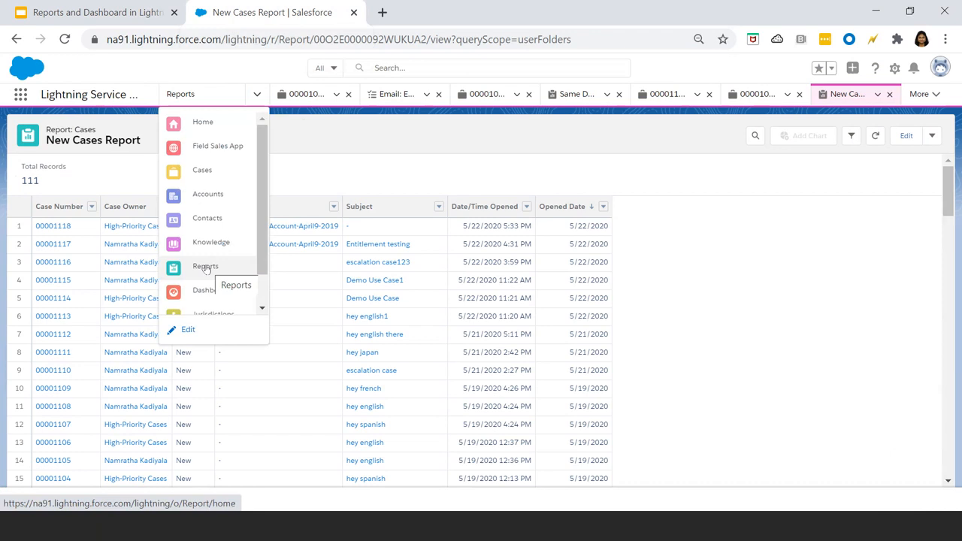
left_click(185, 333)
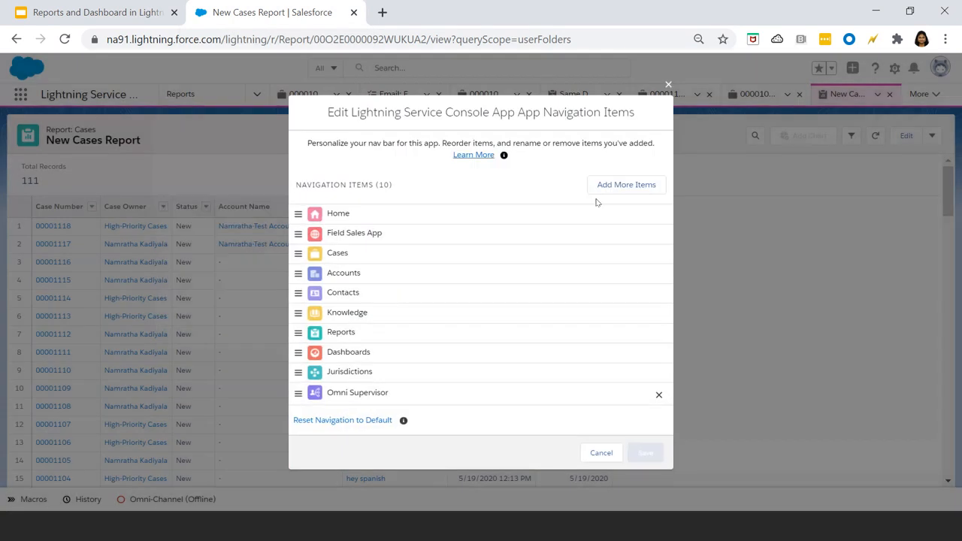
left_click(632, 191)
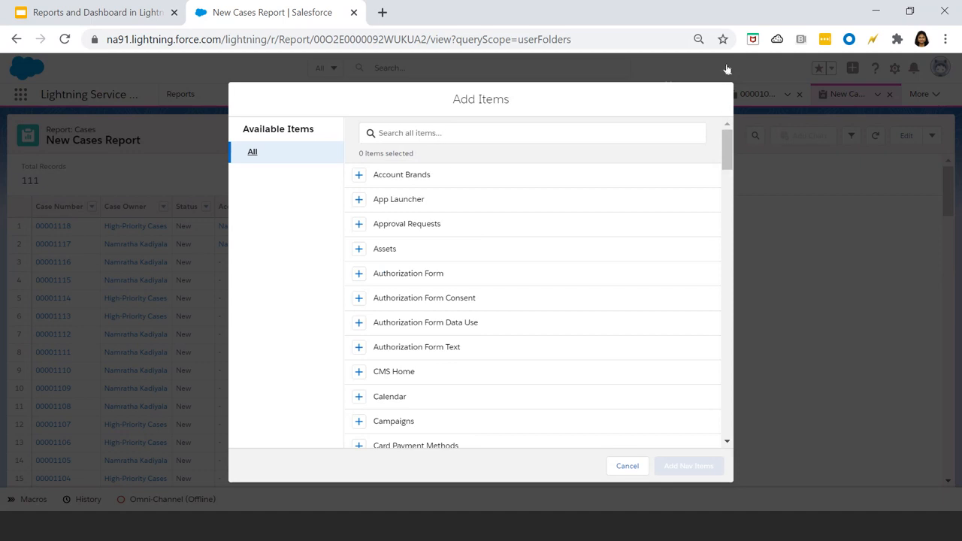
left_click(728, 71)
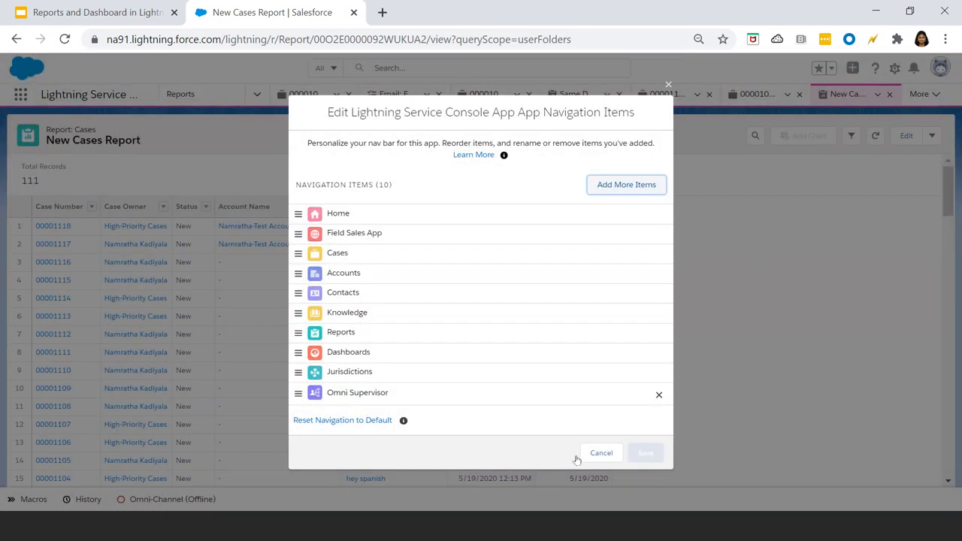
left_click(601, 452)
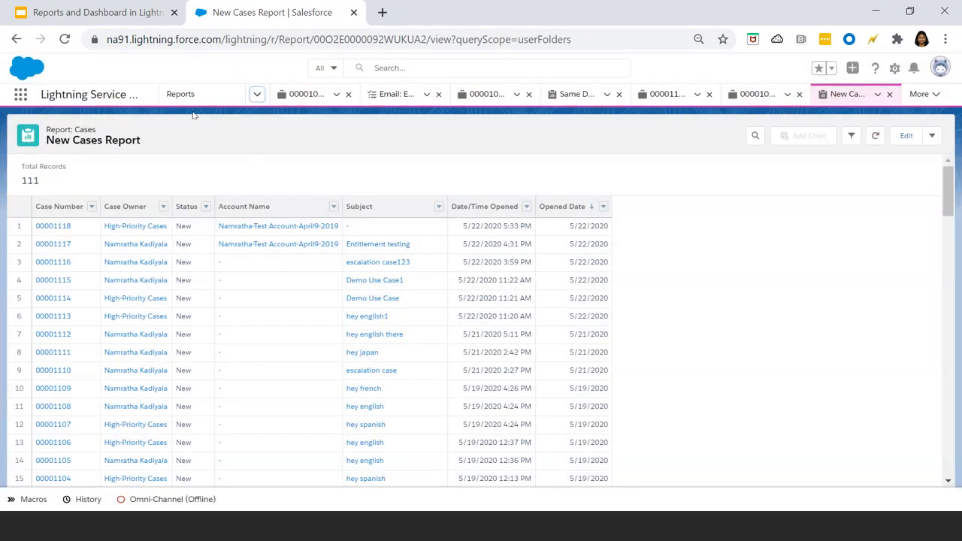
Create a report folder with the label and unique name SFDCONESTOP1.
left_click(189, 100)
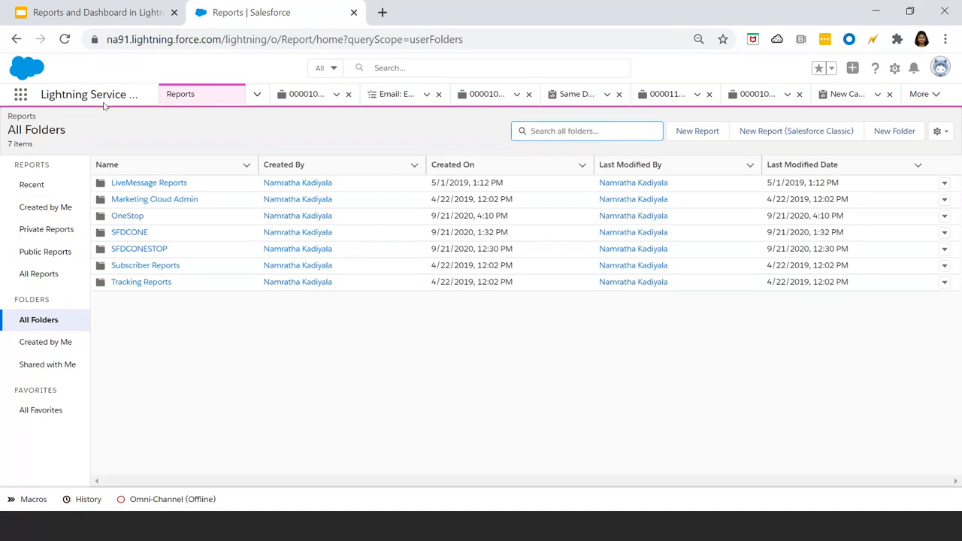
left_click(897, 138)
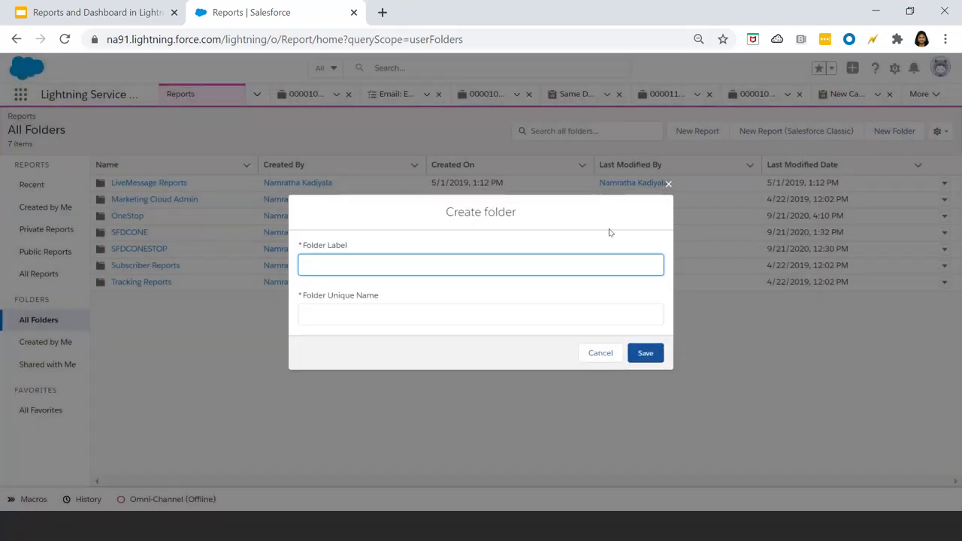
type("SFDCONEST")
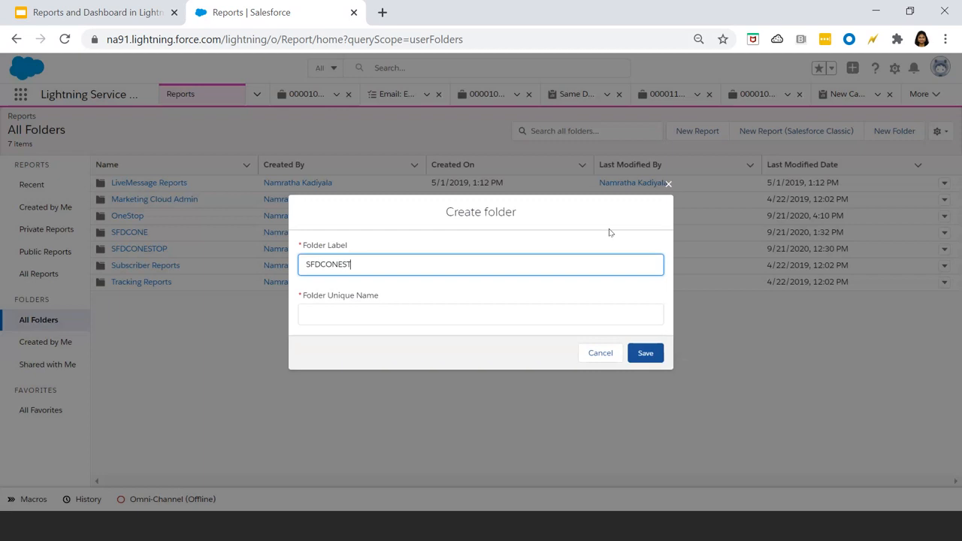
type("OP1")
left_click(401, 305)
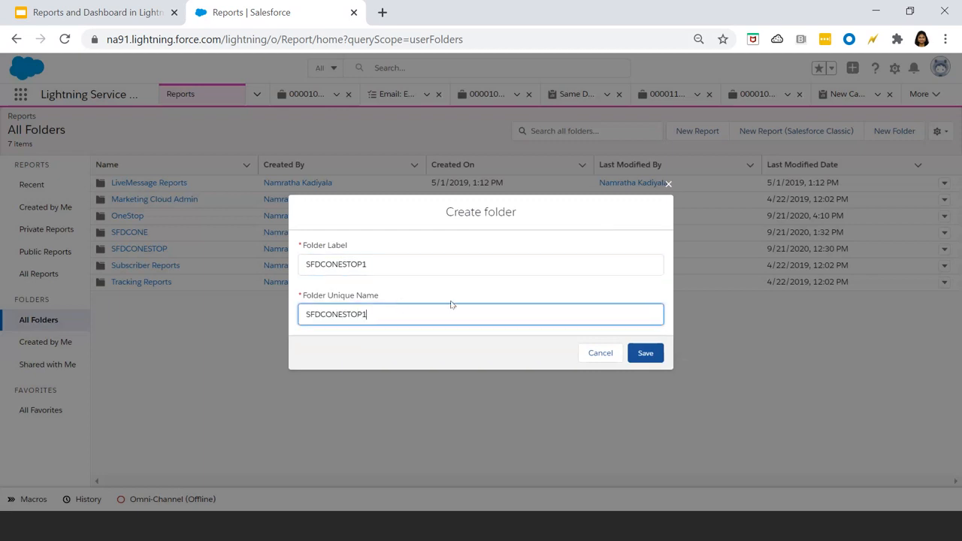
left_click(640, 352)
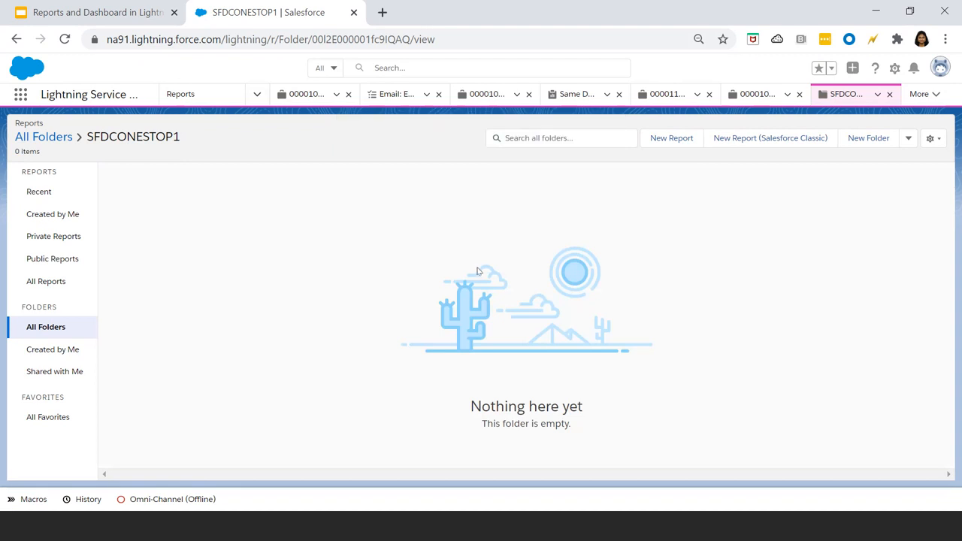
Start a new report in the SFDCONESTOP1 folder using the Cases report type.
left_click(664, 141)
left_click(663, 141)
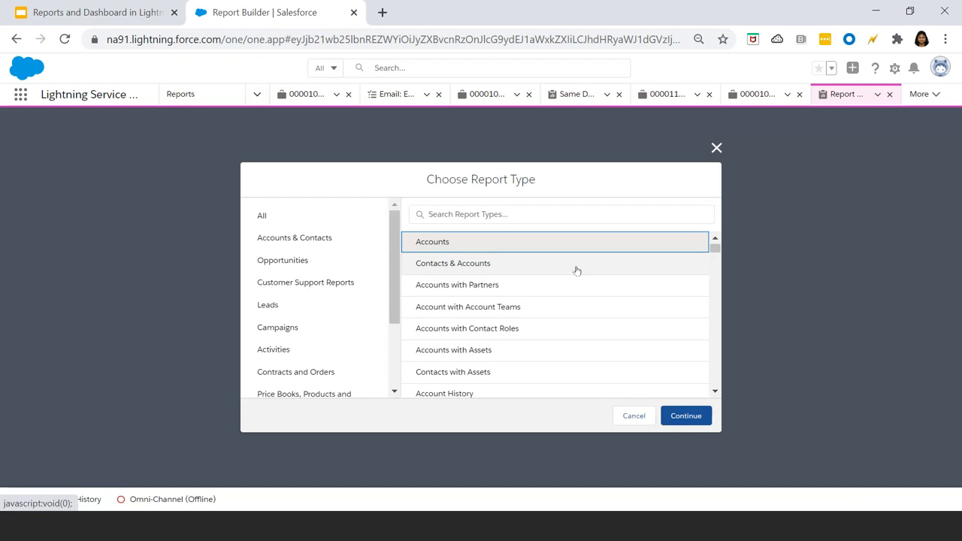
left_click(466, 214)
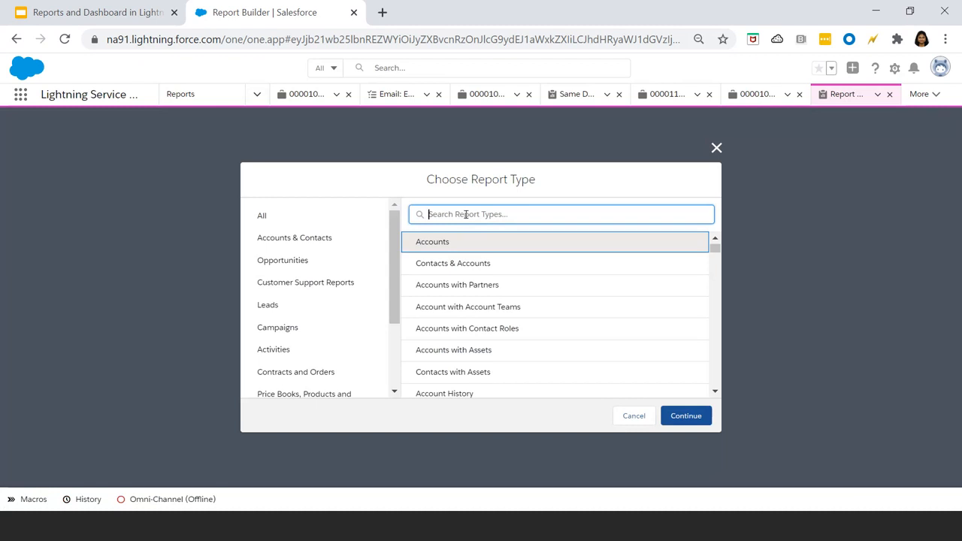
type("Cases")
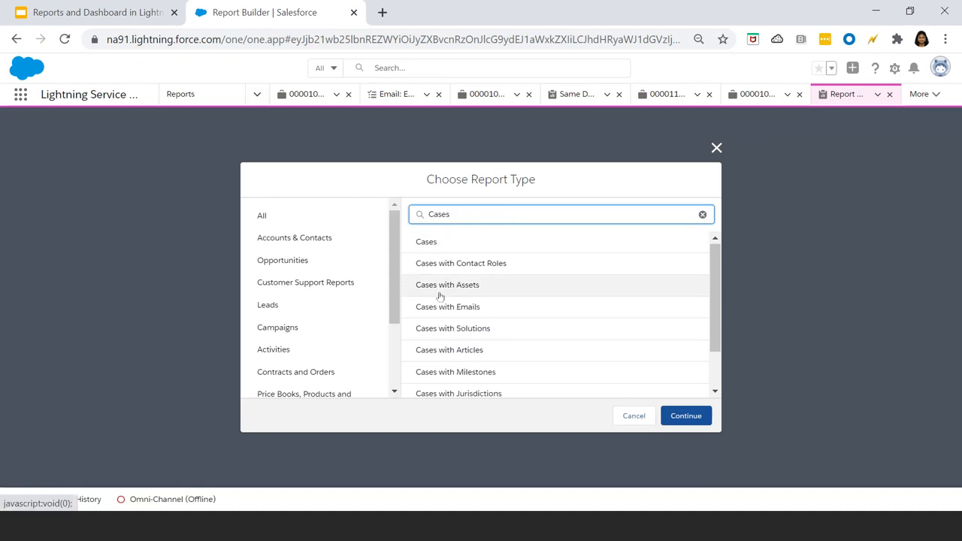
scroll(453, 307, "down", 2)
scroll(526, 342, "up", 3)
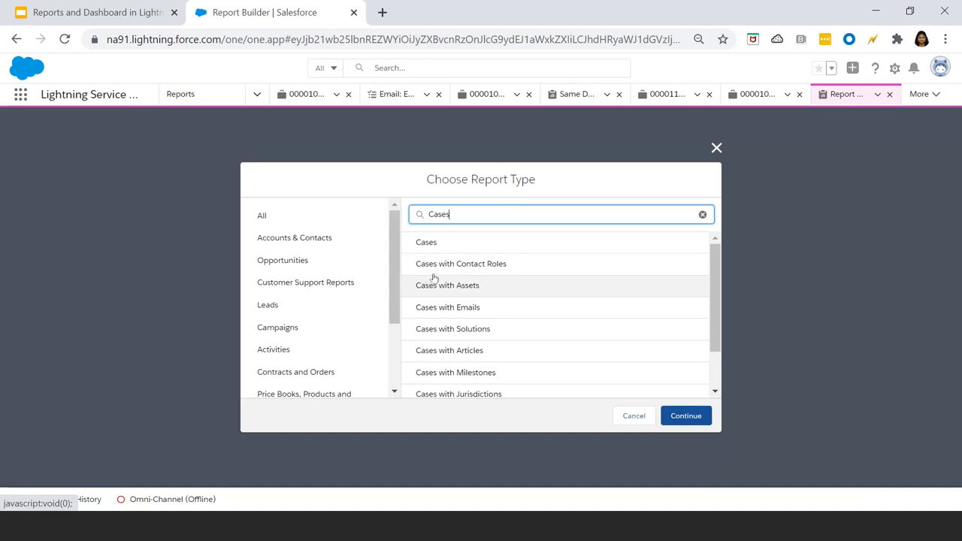
left_click(437, 249)
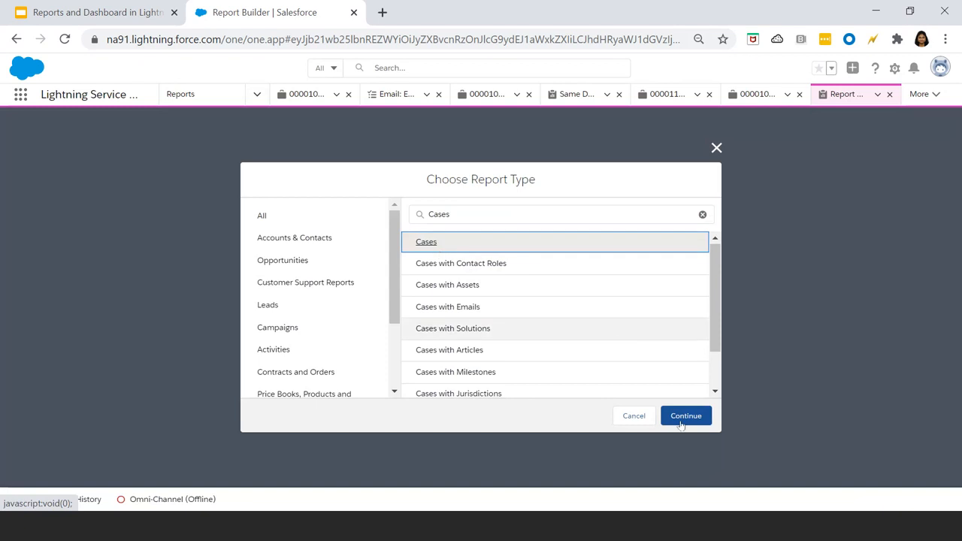
left_click(703, 415)
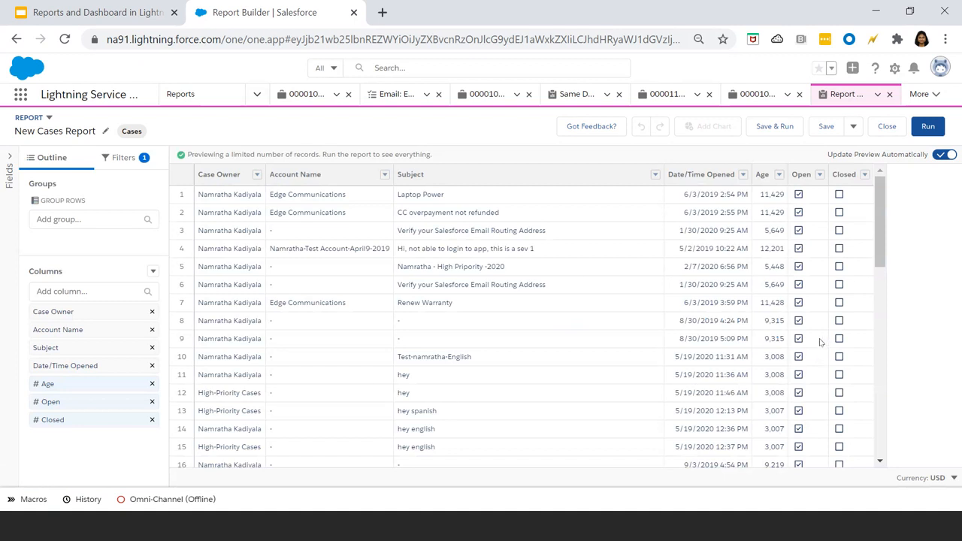
Add the Case Number column to the report.
left_click(10, 168)
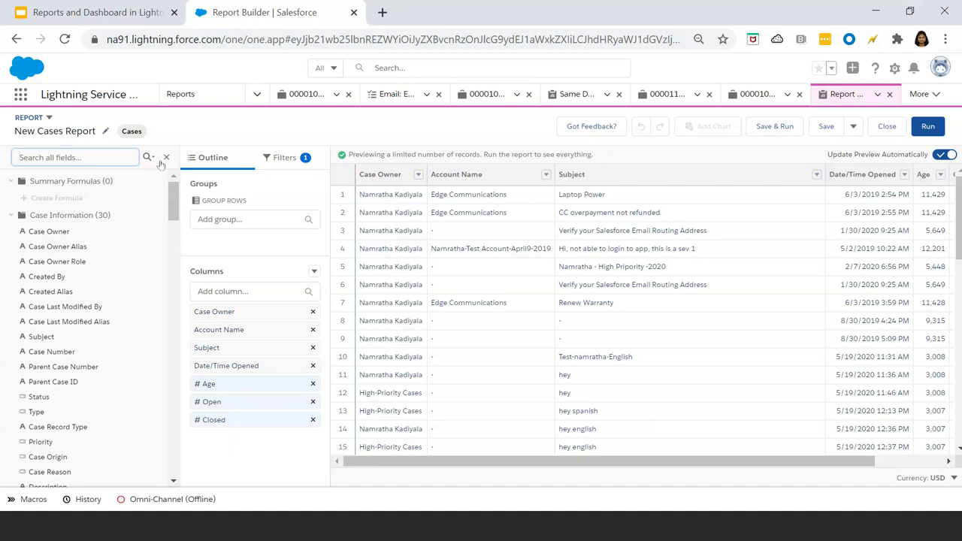
left_click(160, 164)
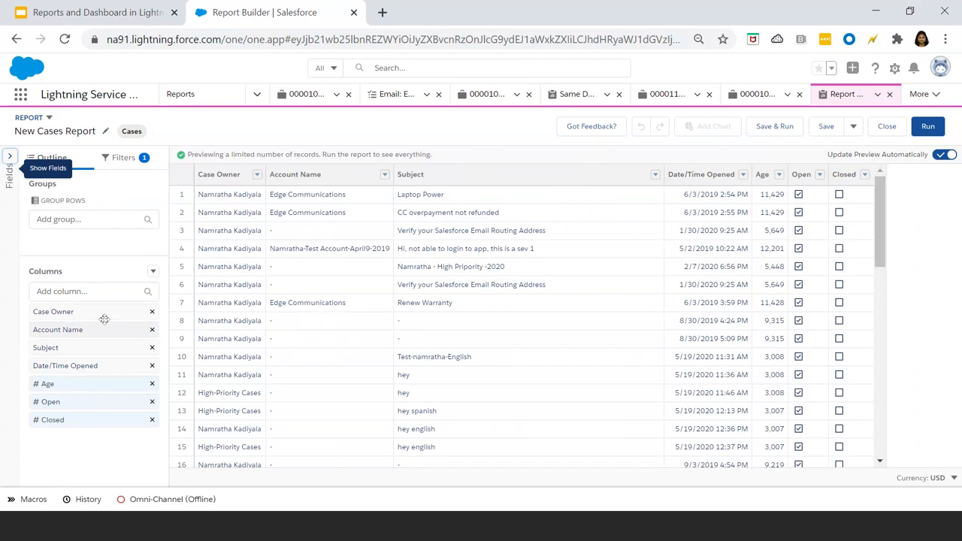
left_click(87, 289)
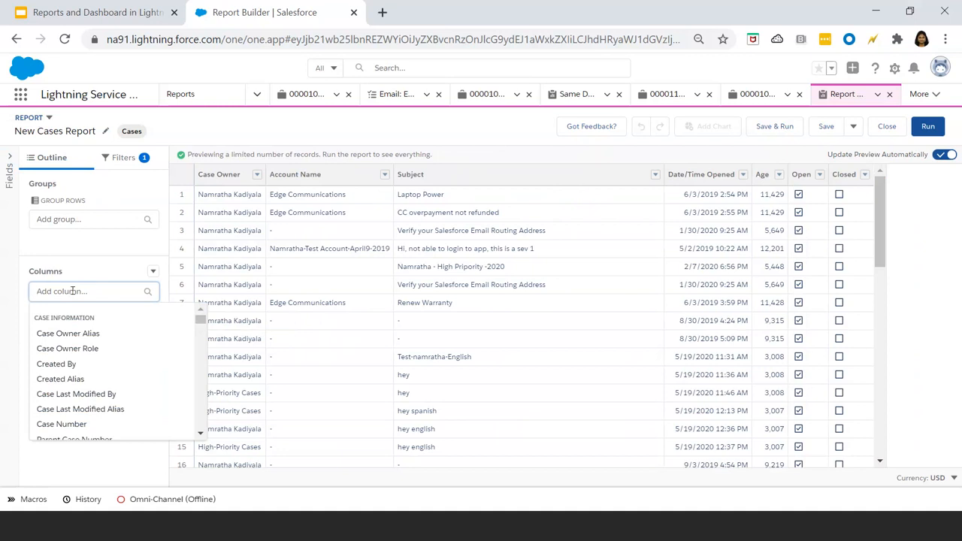
left_click(83, 260)
left_click(70, 291)
type("Case")
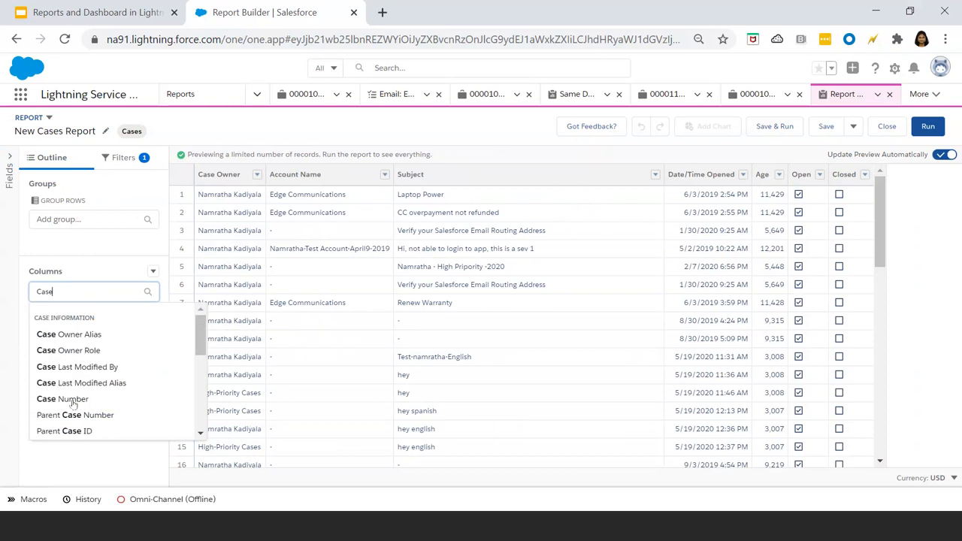
left_click(72, 402)
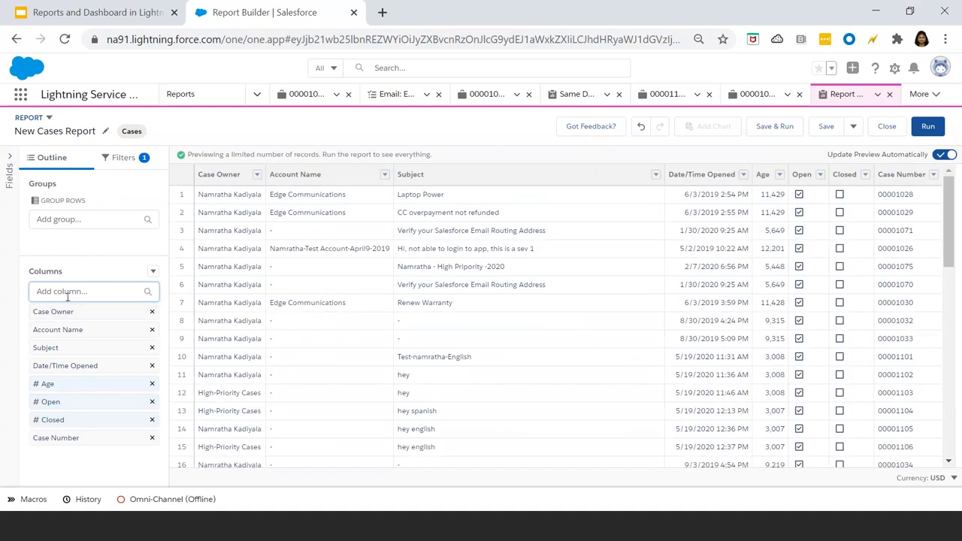
Add the Status column to the report.
left_click(67, 293)
type("Status")
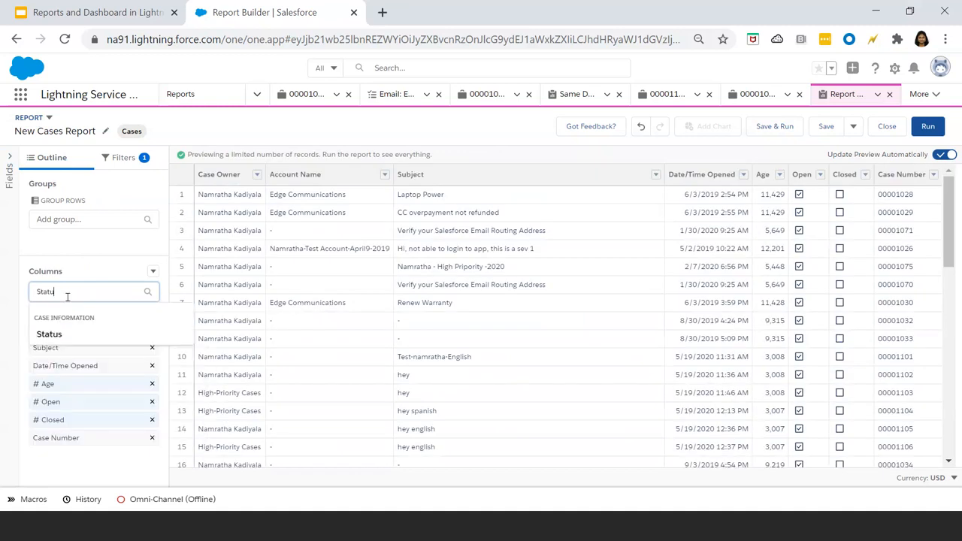
left_click(53, 333)
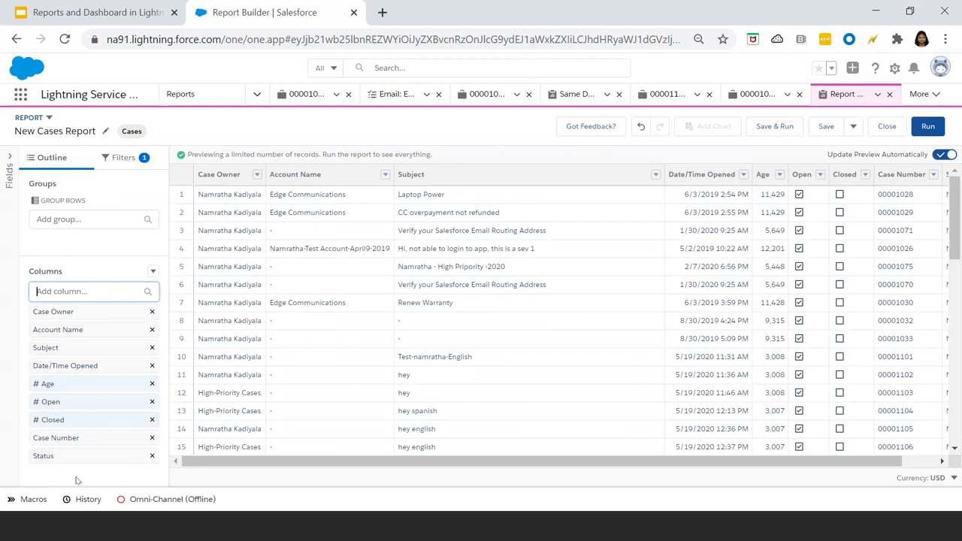
Remove the Age, Open and Closed columns, and reorder the rest so Case Number comes first and Status follows Case Owner.
left_click(152, 385)
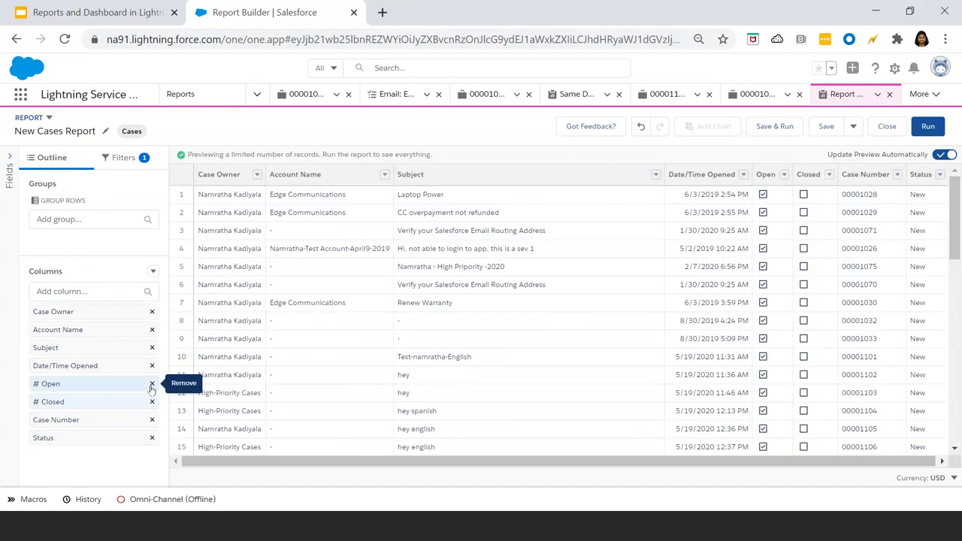
left_click(152, 383)
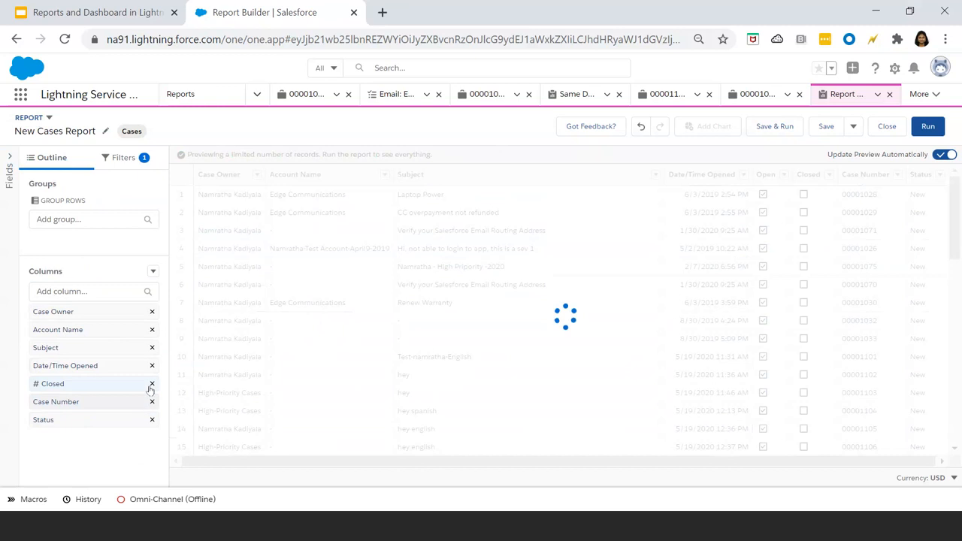
left_click(152, 384)
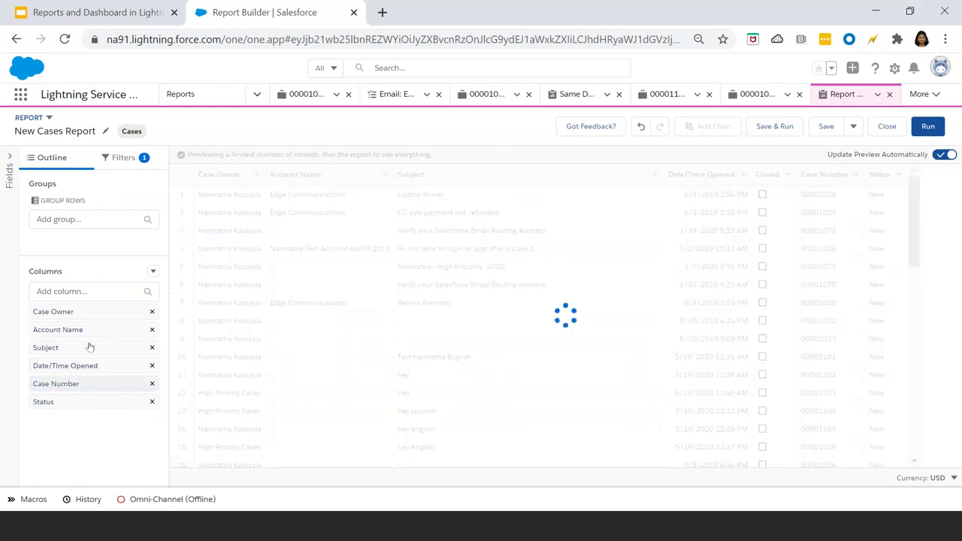
left_click_drag(77, 381, 82, 311)
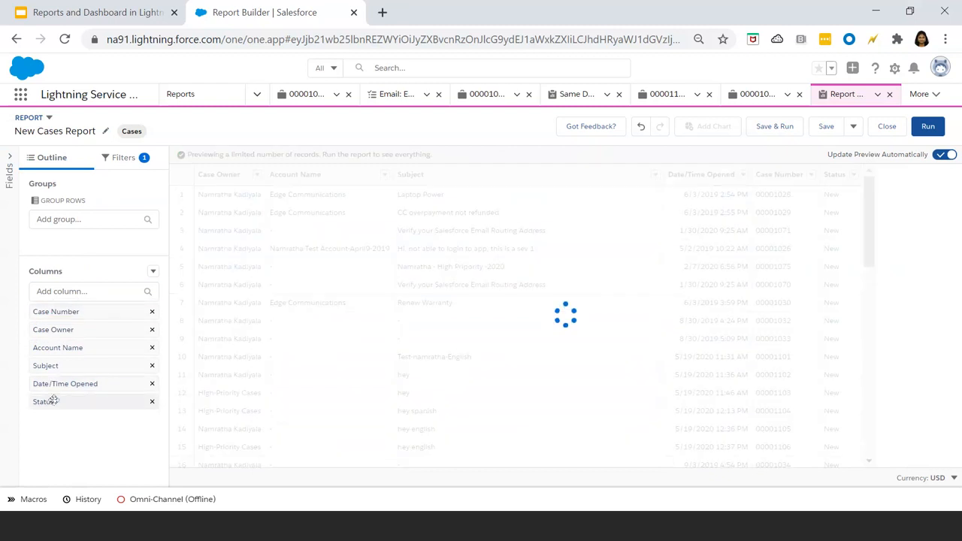
left_click_drag(53, 402, 61, 345)
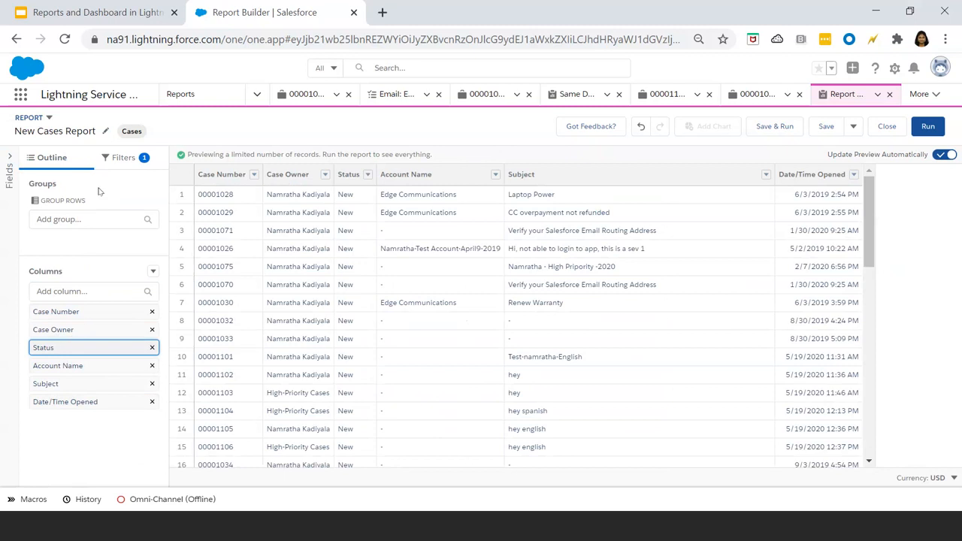
left_click(113, 164)
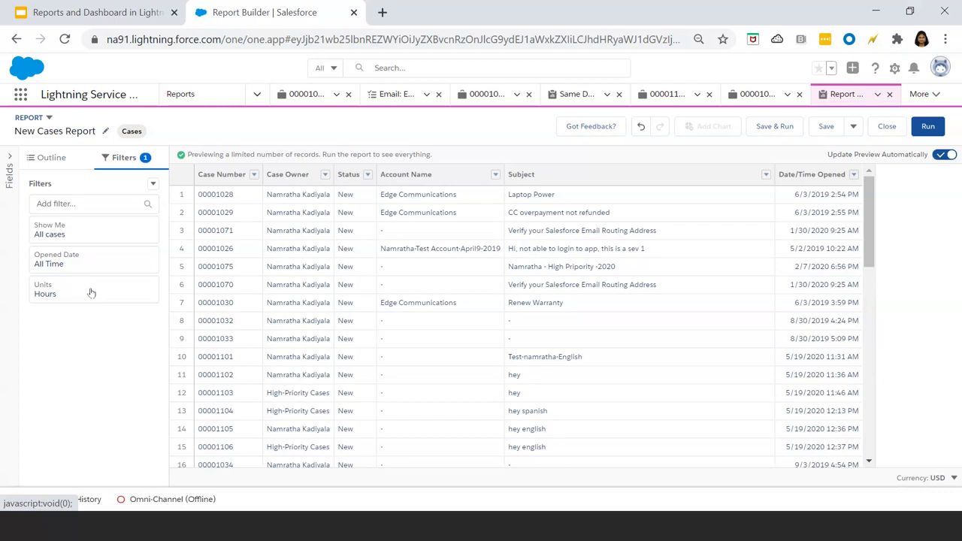
left_click(95, 199)
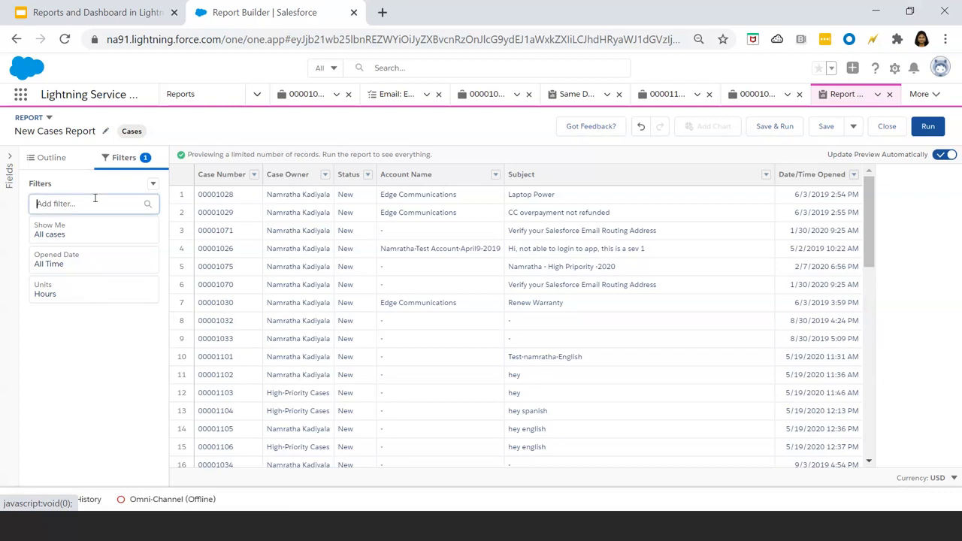
type("status")
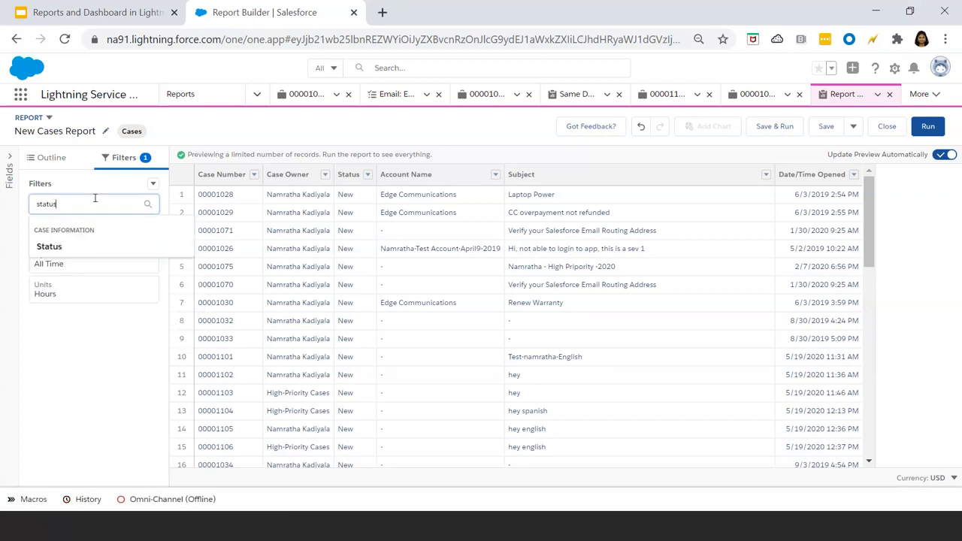
left_click(81, 249)
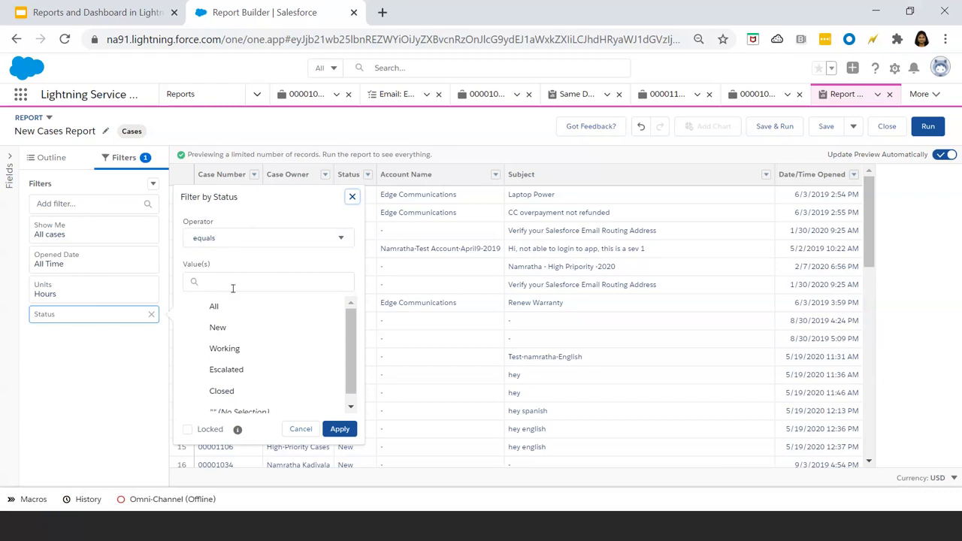
scroll(214, 359, "down", 1)
left_click(221, 381)
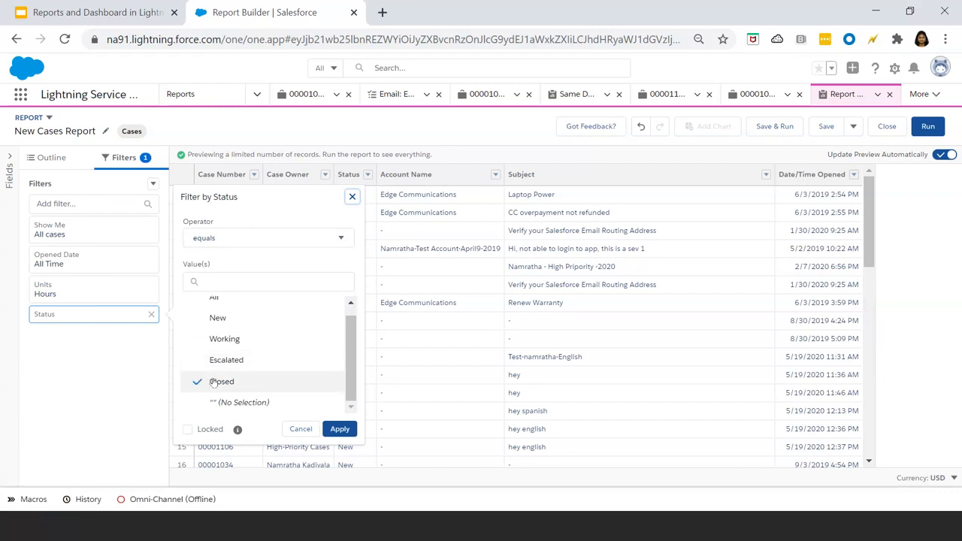
left_click(306, 433)
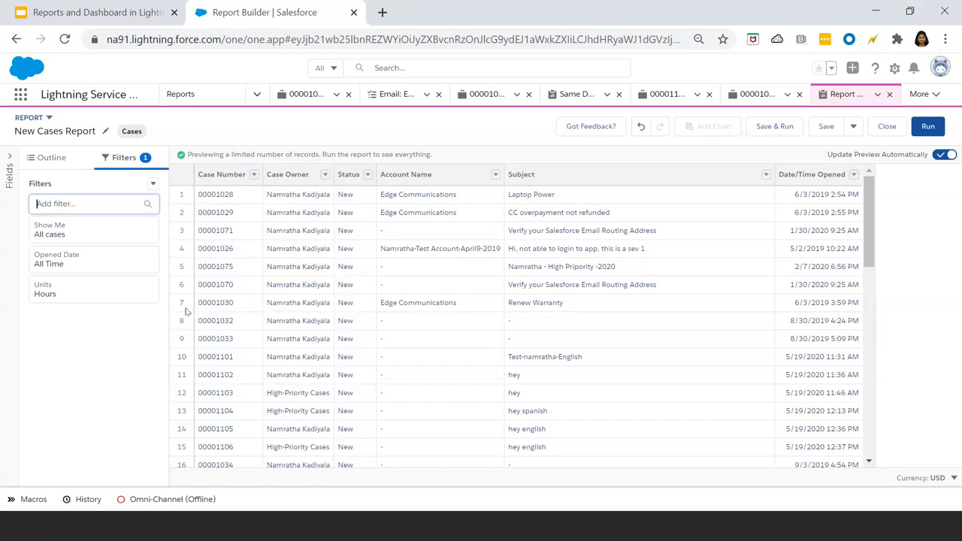
Examine the choices of the Show Me filter and the custom date range settings of the Opened Date filter.
left_click(71, 239)
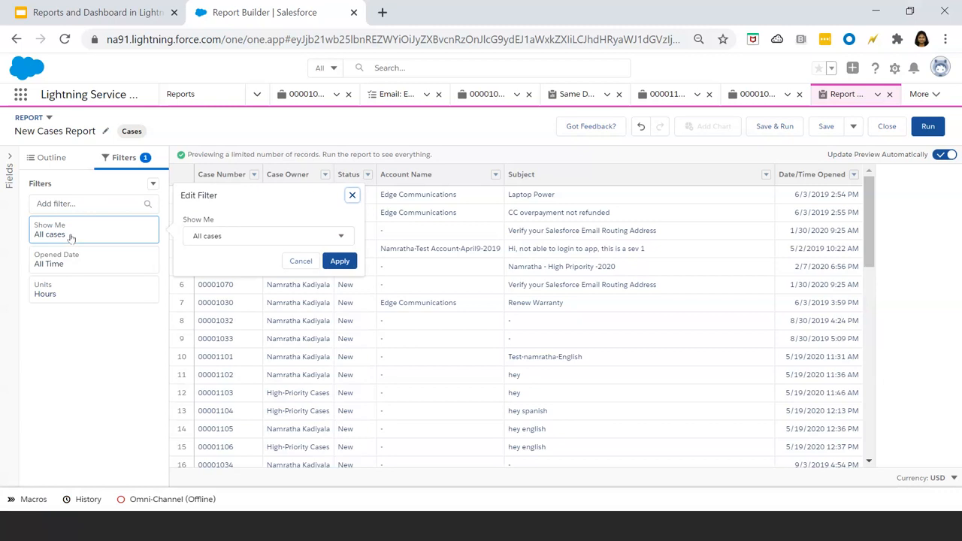
left_click(221, 238)
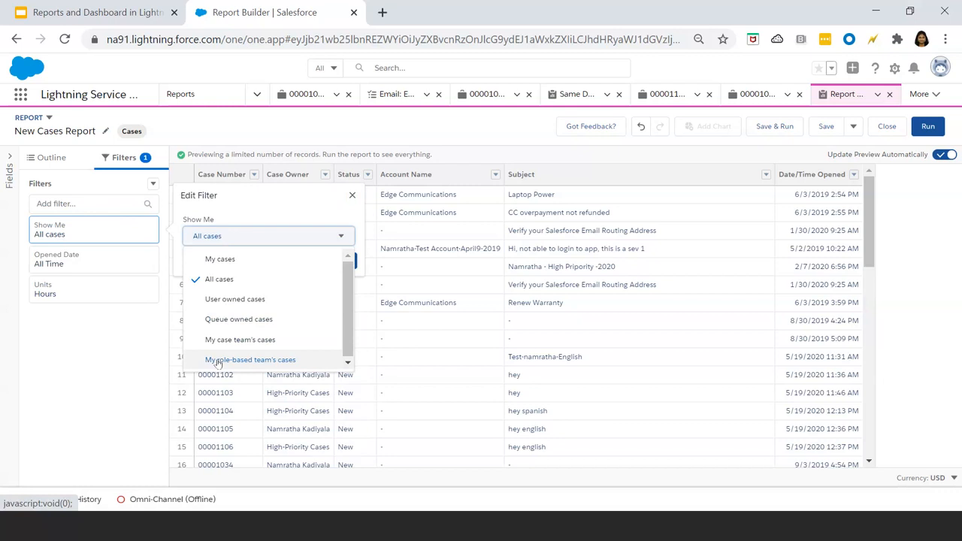
left_click(120, 376)
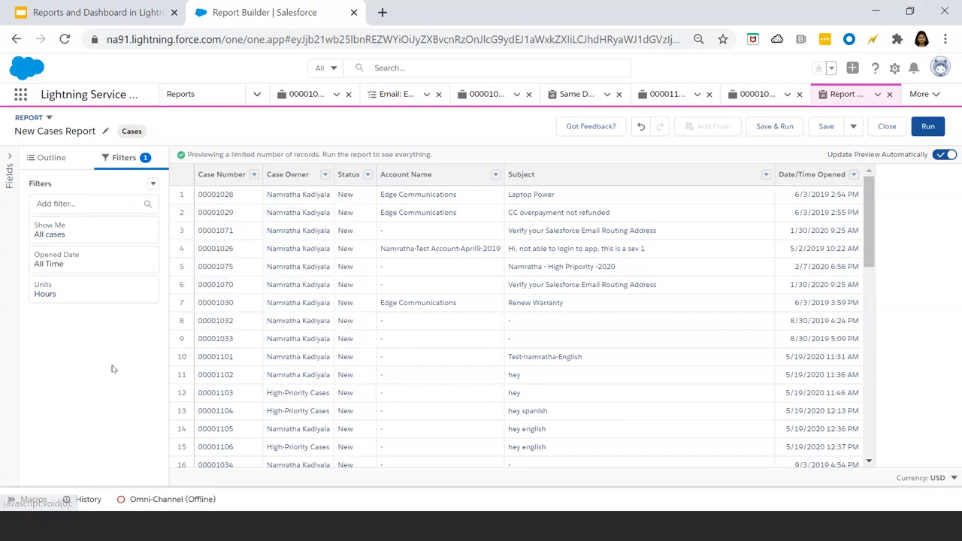
left_click(102, 269)
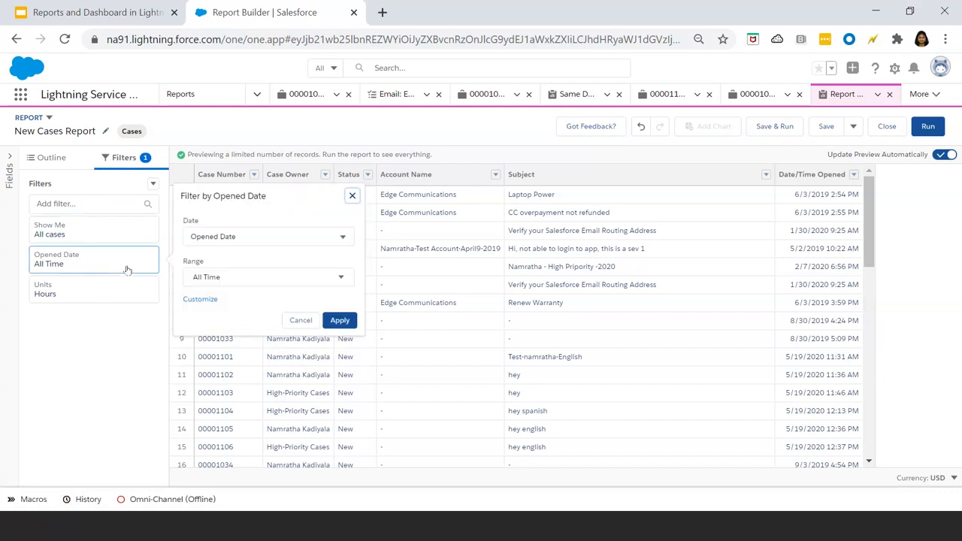
left_click(201, 299)
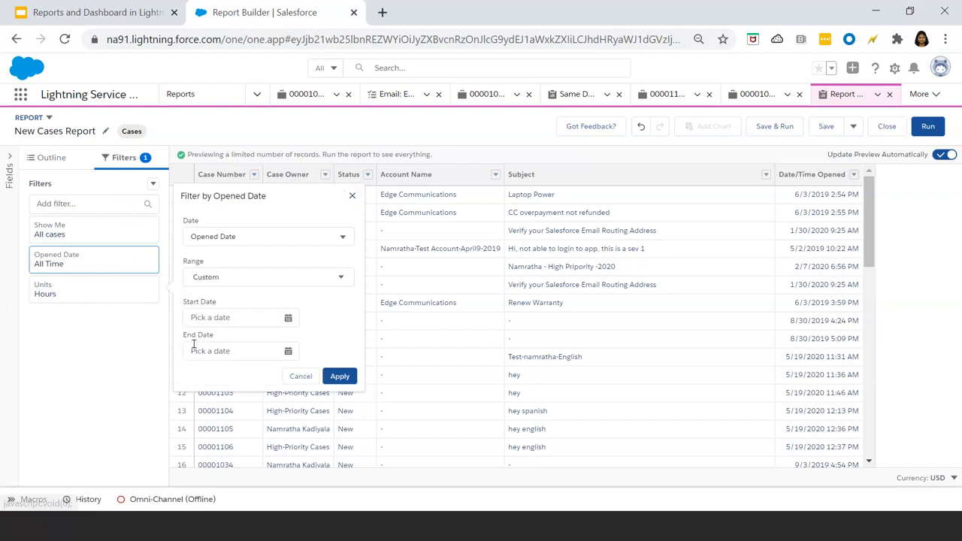
left_click(301, 382)
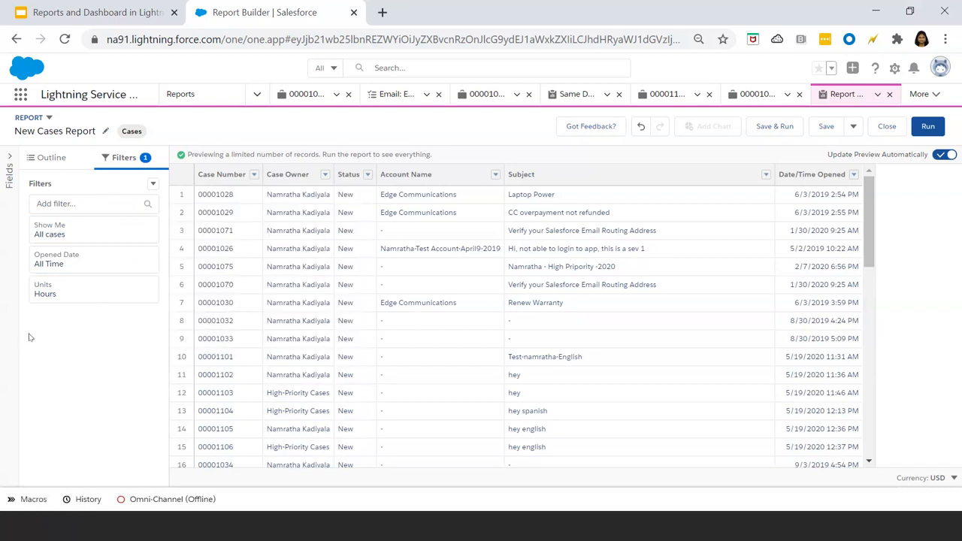
Add the Opened Date column to the report.
left_click(52, 161)
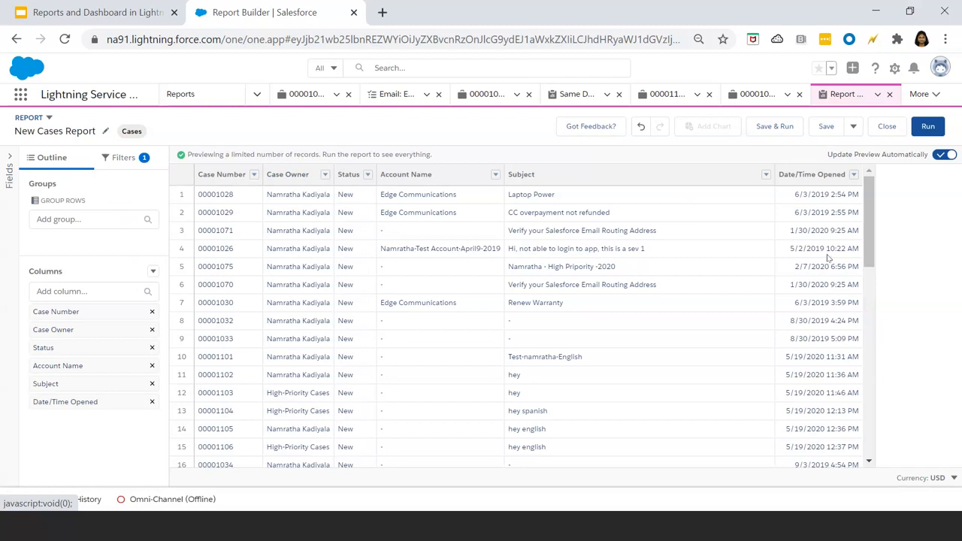
left_click(108, 288)
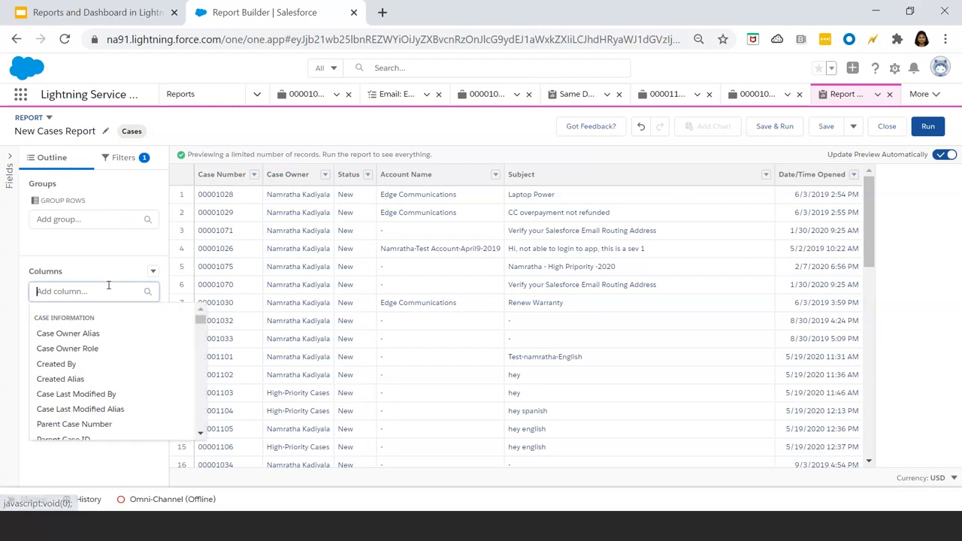
type("date")
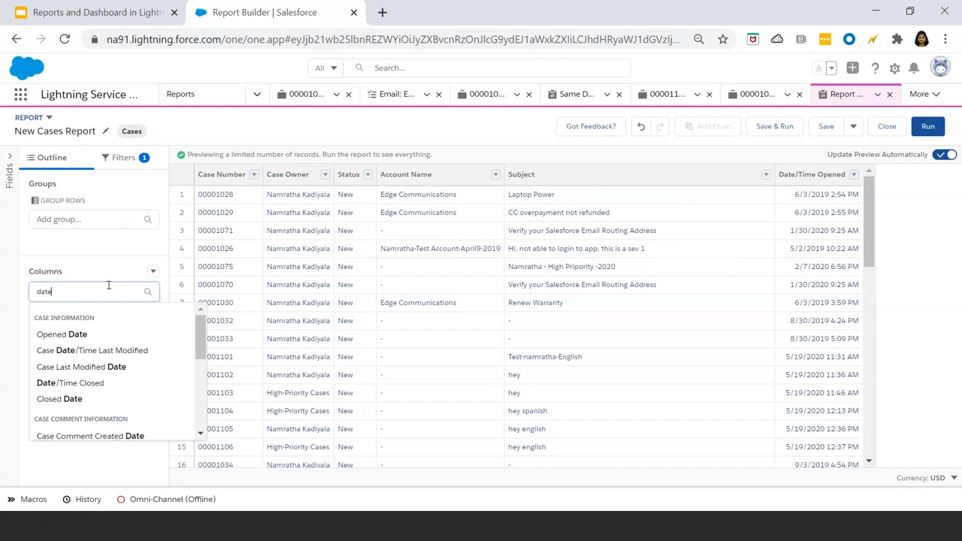
left_click(111, 336)
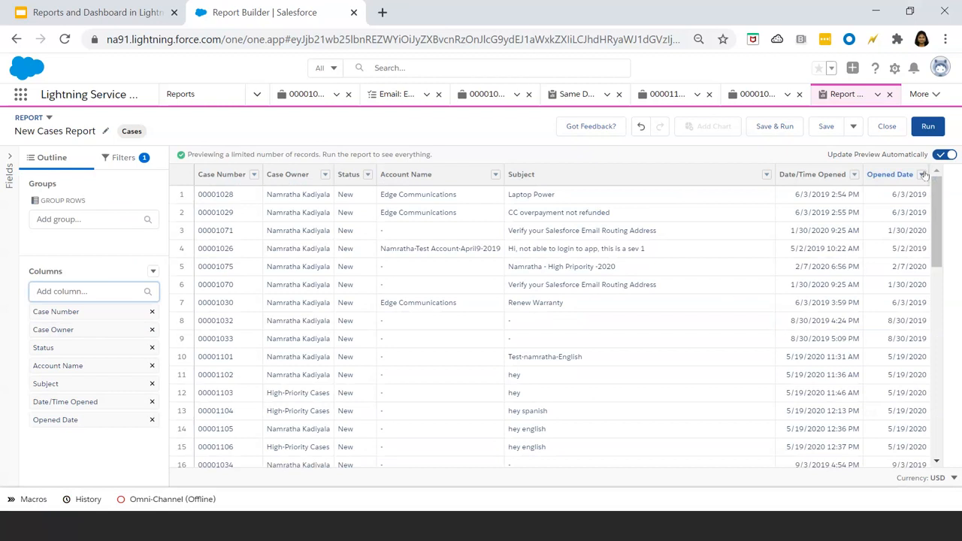
Run the report and sort its records by Opened Date in ascending order.
left_click(926, 128)
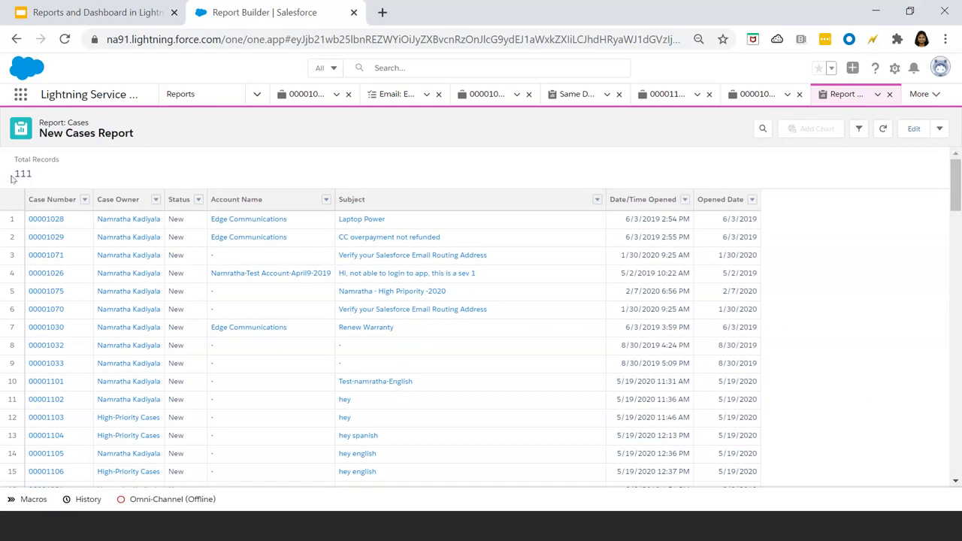
left_click_drag(15, 174, 40, 183)
left_click(752, 208)
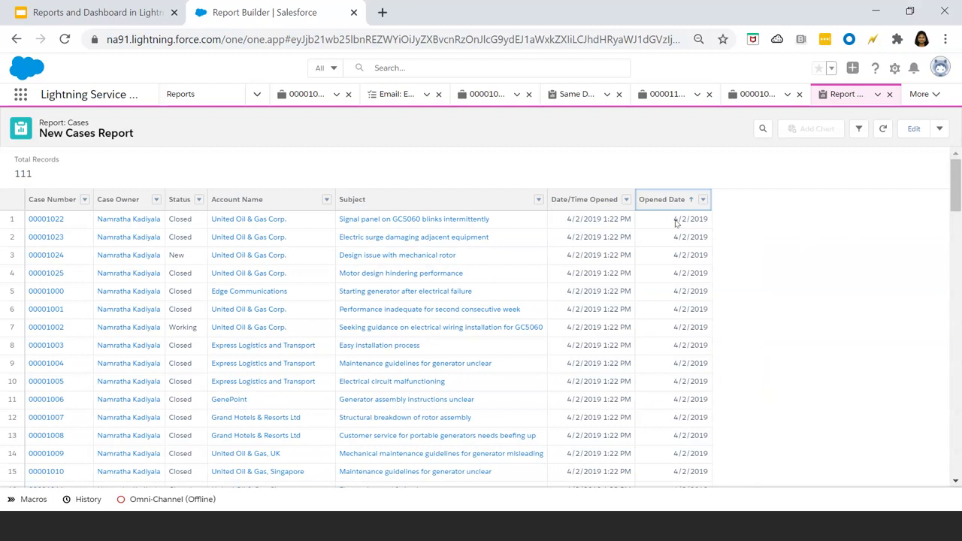
left_click_drag(675, 222, 710, 224)
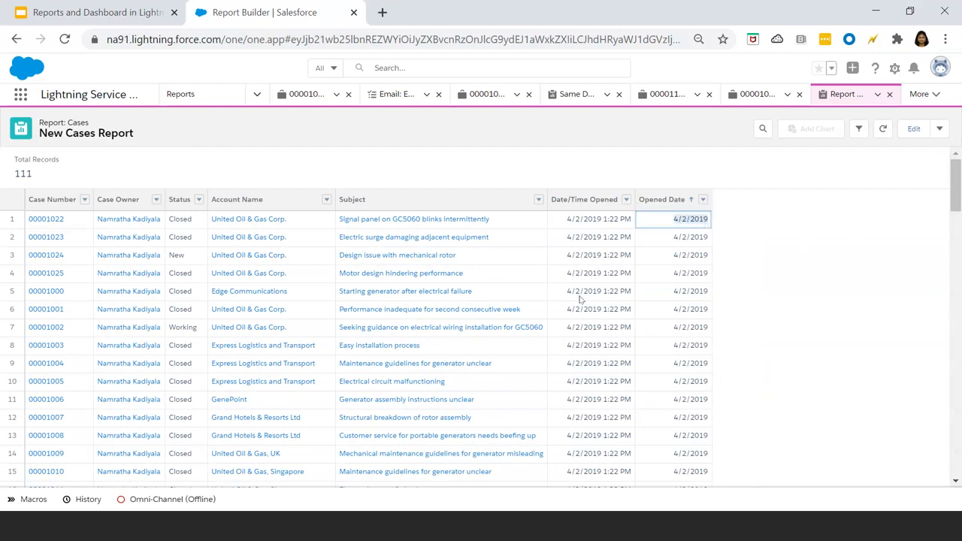
scroll(581, 300, "down", 10)
scroll(579, 300, "up", 15)
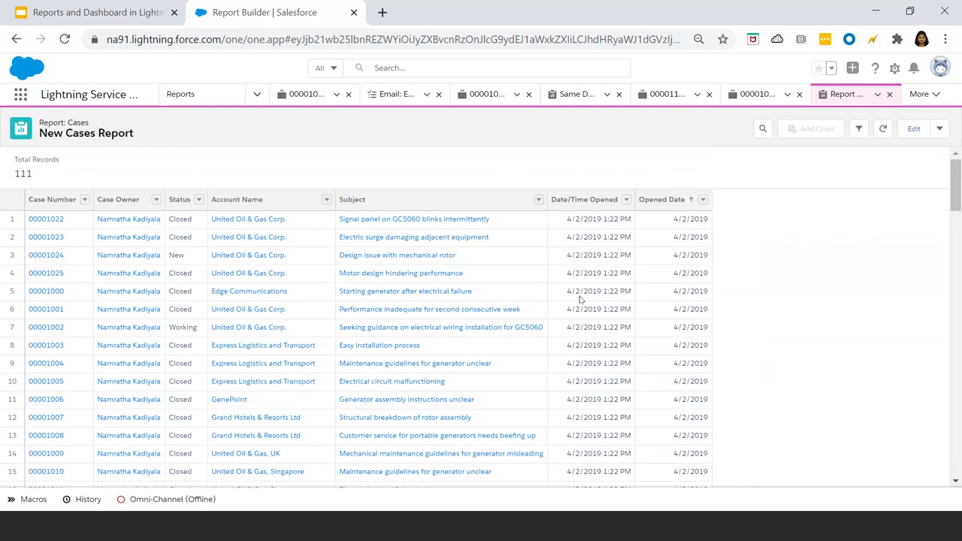
Save the report under the name New Cases Report in the SFDCONESTOP1 folder.
left_click(934, 131)
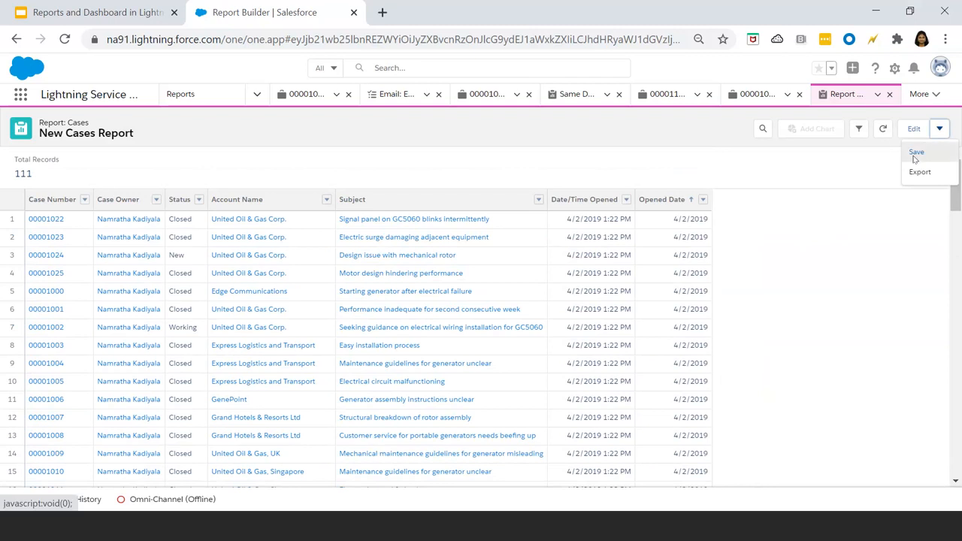
left_click(916, 154)
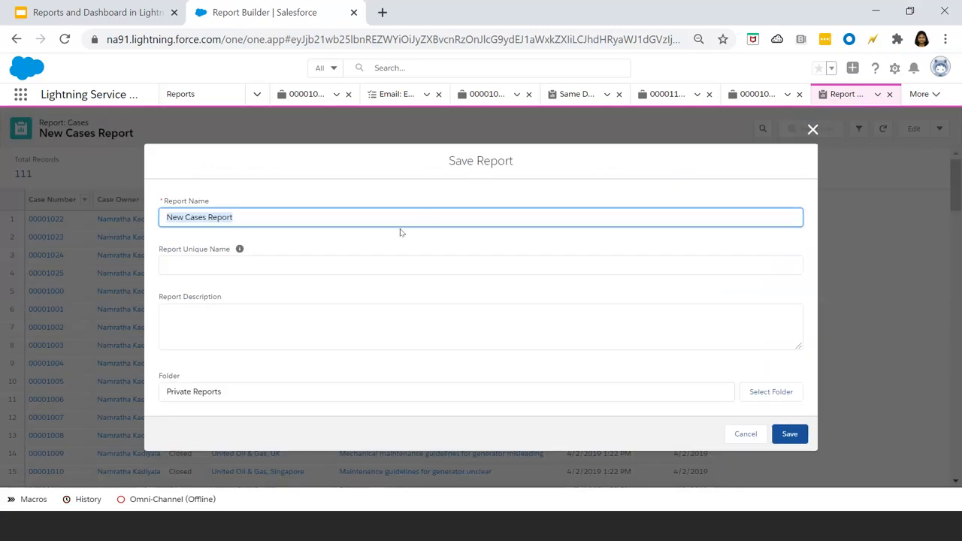
left_click(361, 264)
left_click(359, 332)
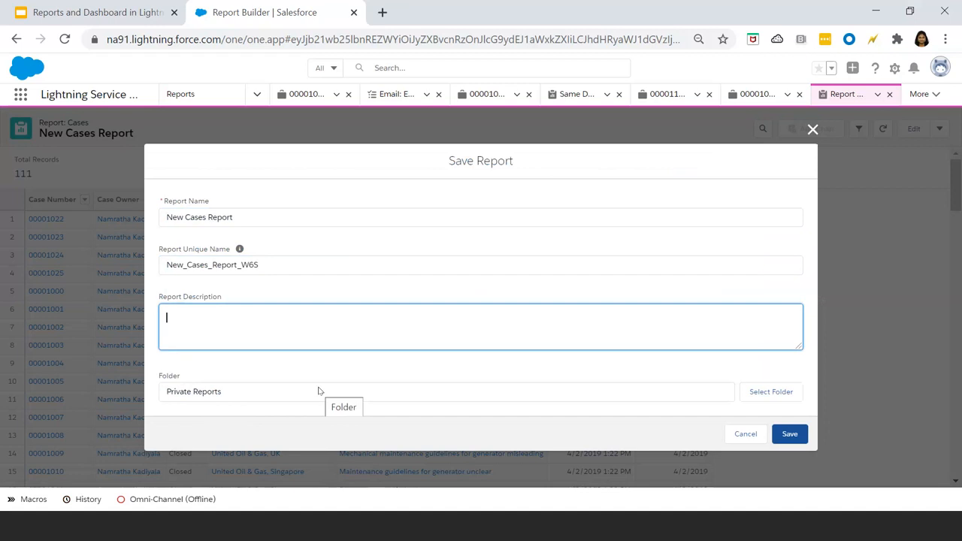
left_click(762, 394)
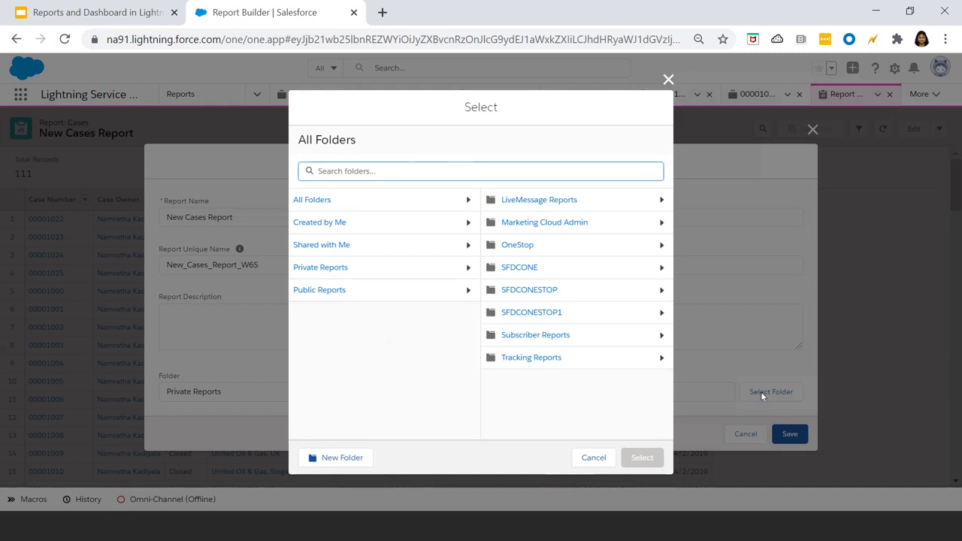
left_click(547, 316)
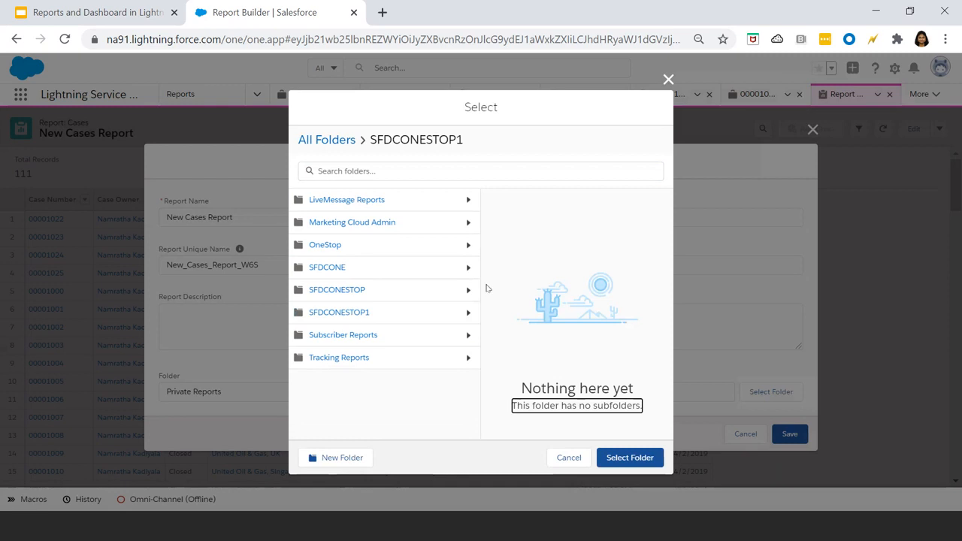
left_click(610, 465)
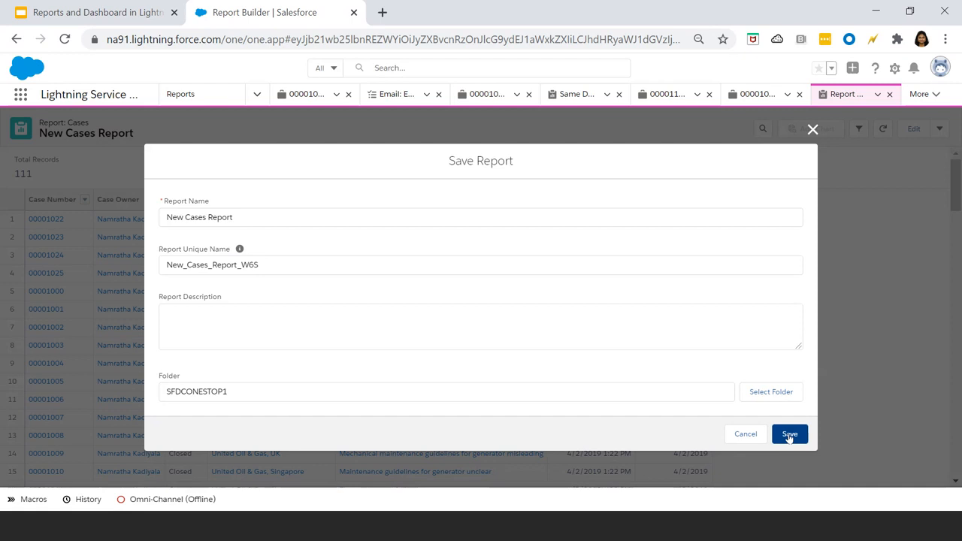
left_click(789, 435)
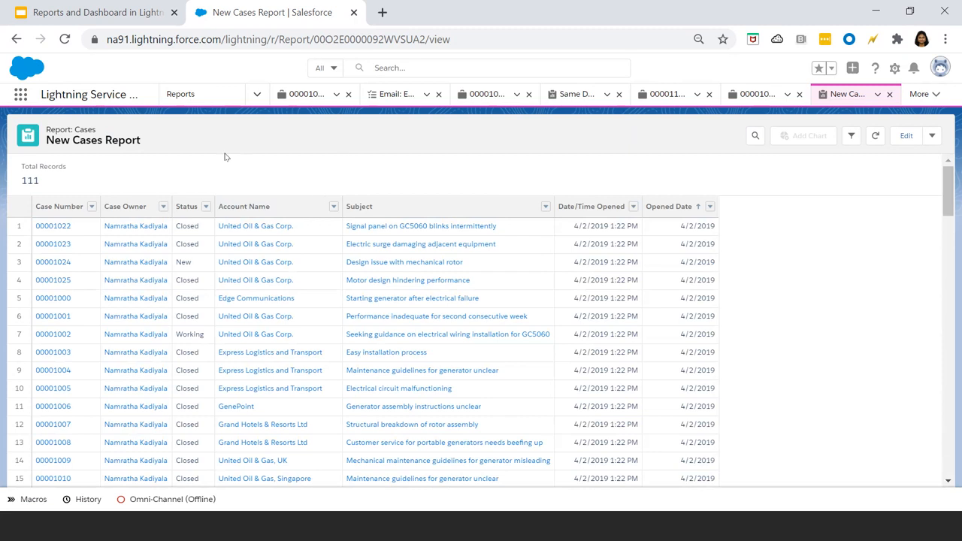
Open the SFDCONESTOP1 folder from the report folders created by the current account and check its contents.
left_click(199, 103)
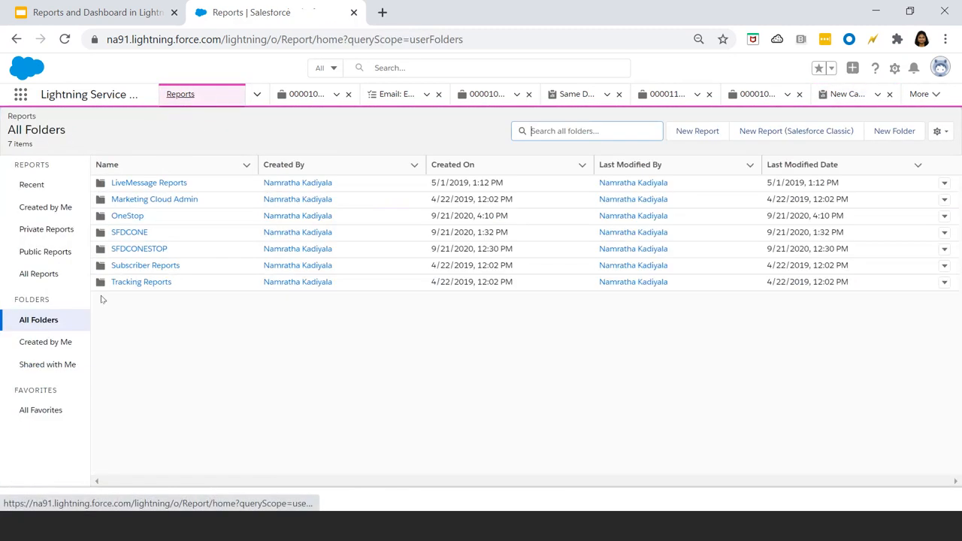
left_click(54, 324)
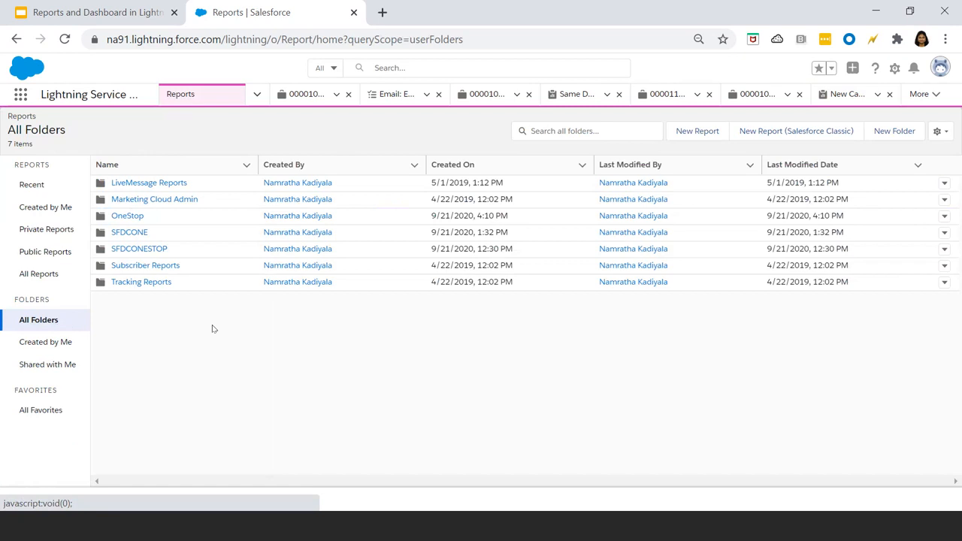
left_click(46, 346)
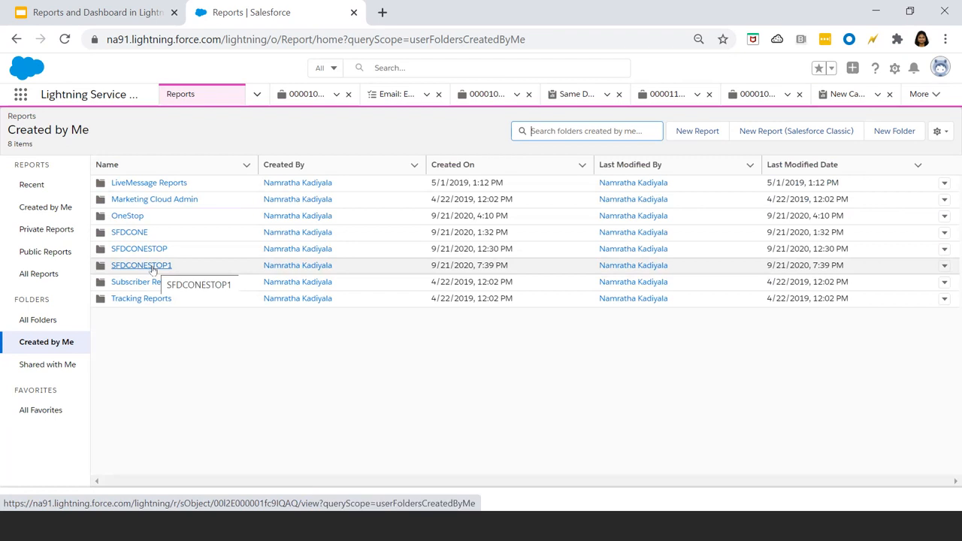
left_click(153, 269)
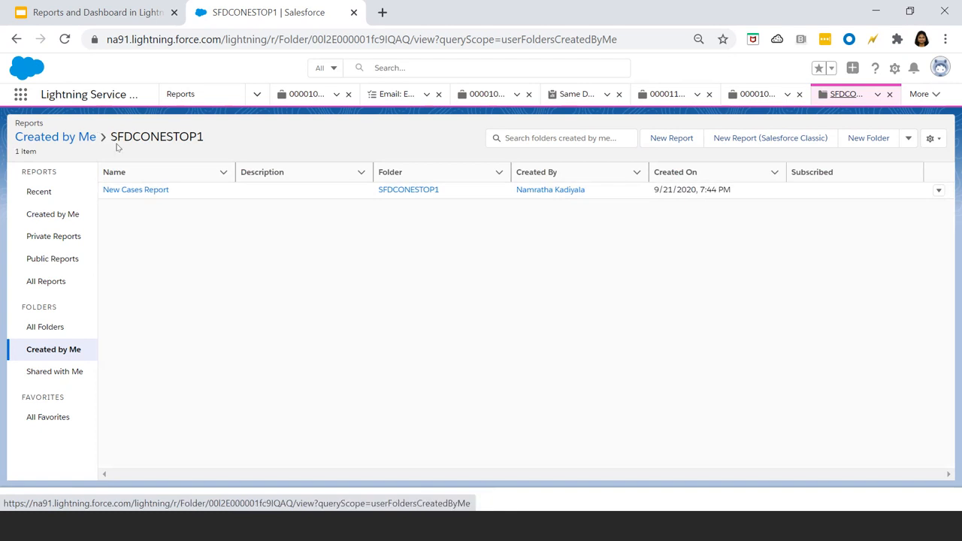
left_click_drag(113, 140, 198, 148)
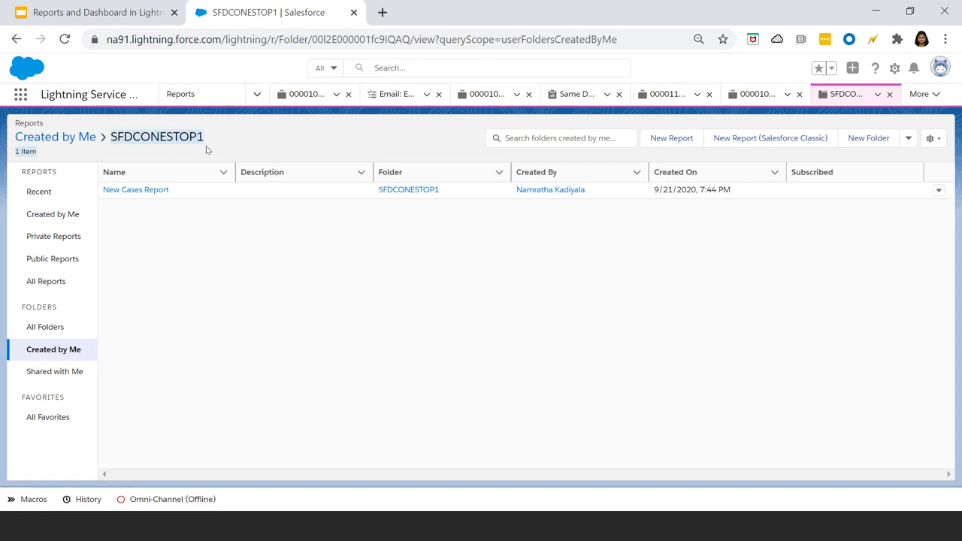
left_click(190, 258)
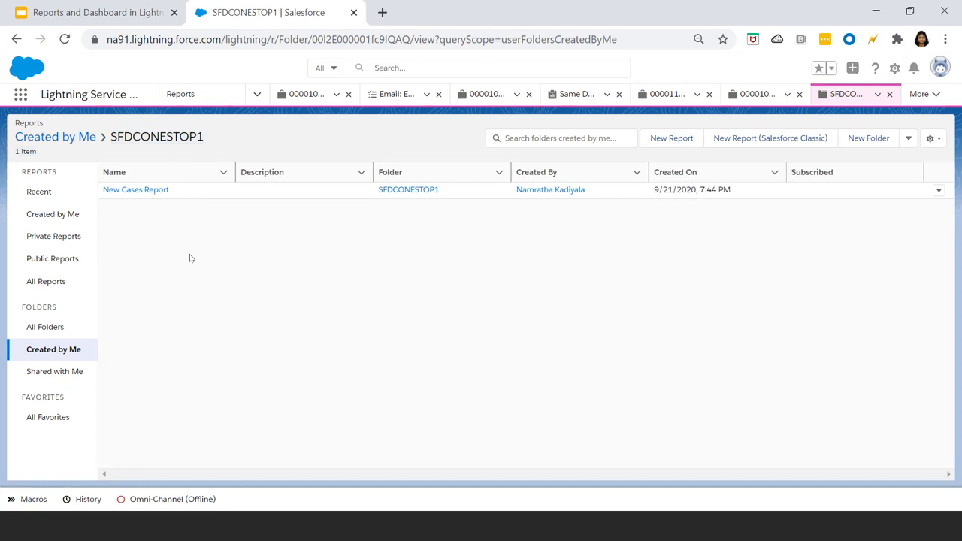
Open the sharing settings of the SFDCONESTOP1 folder and set Share With to Public Groups.
left_click(47, 356)
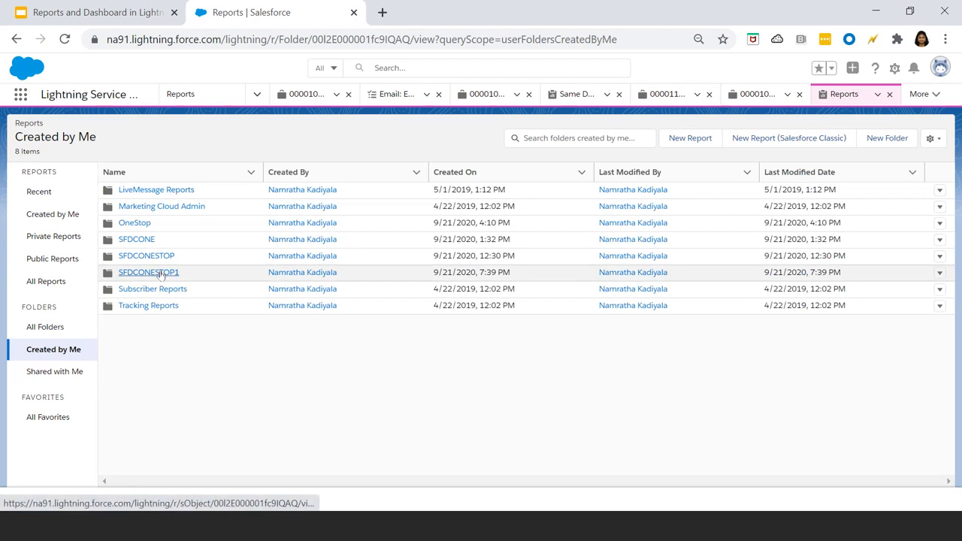
left_click(939, 273)
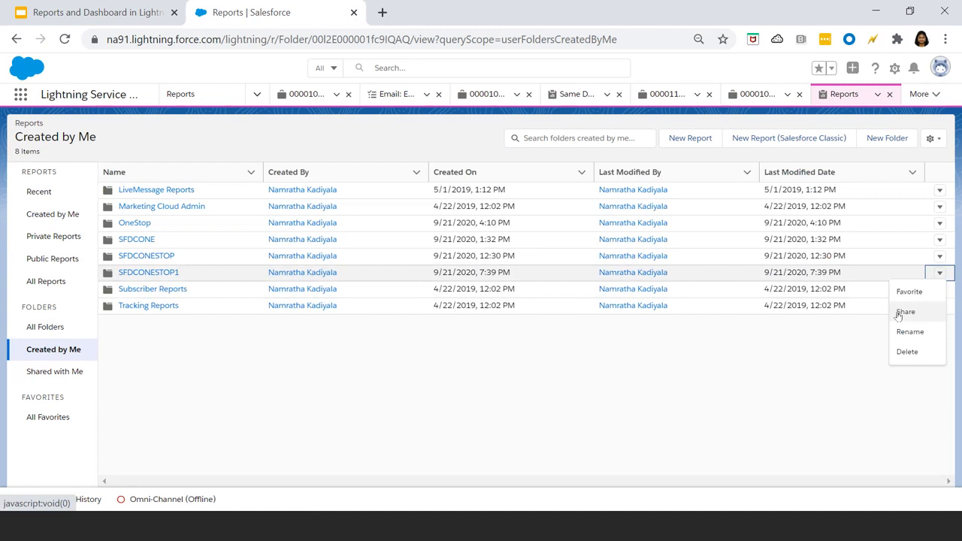
left_click(903, 312)
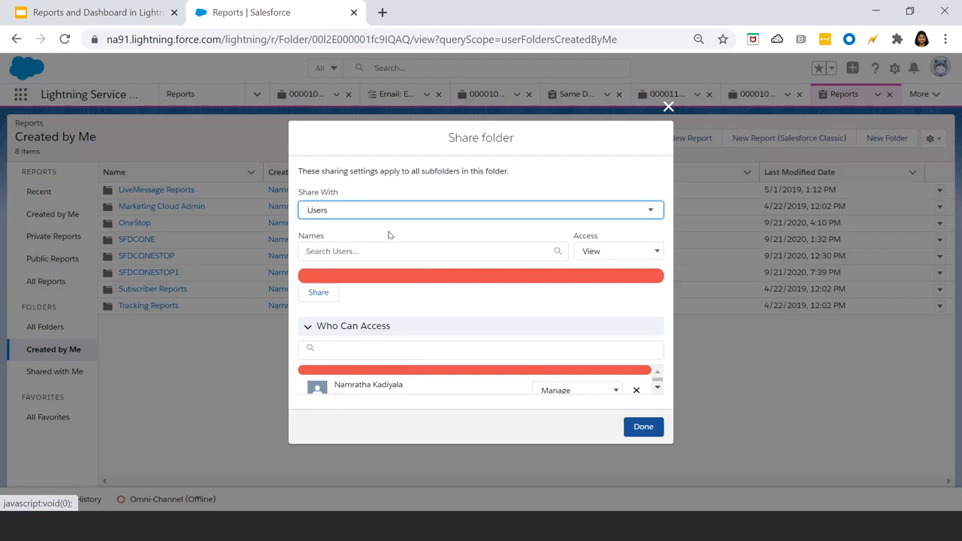
left_click(374, 212)
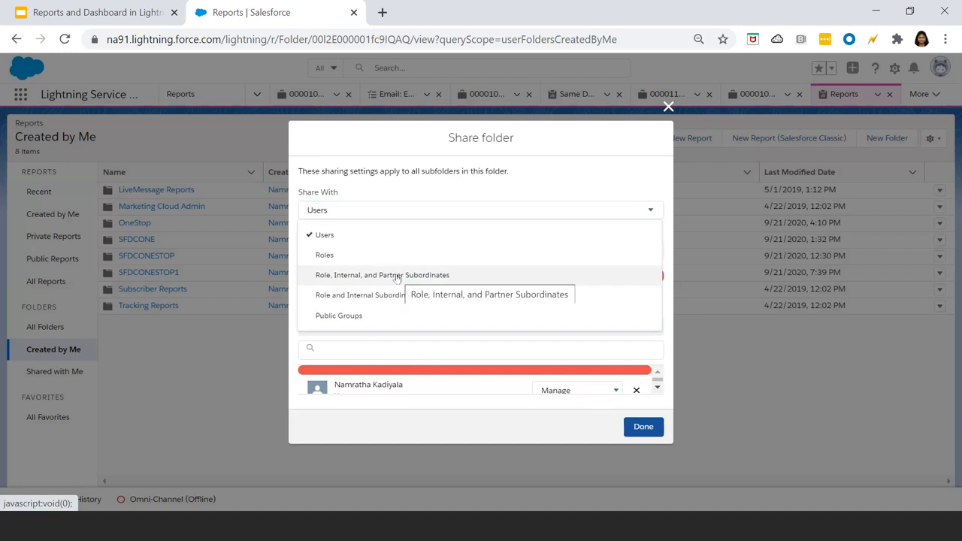
left_click(333, 317)
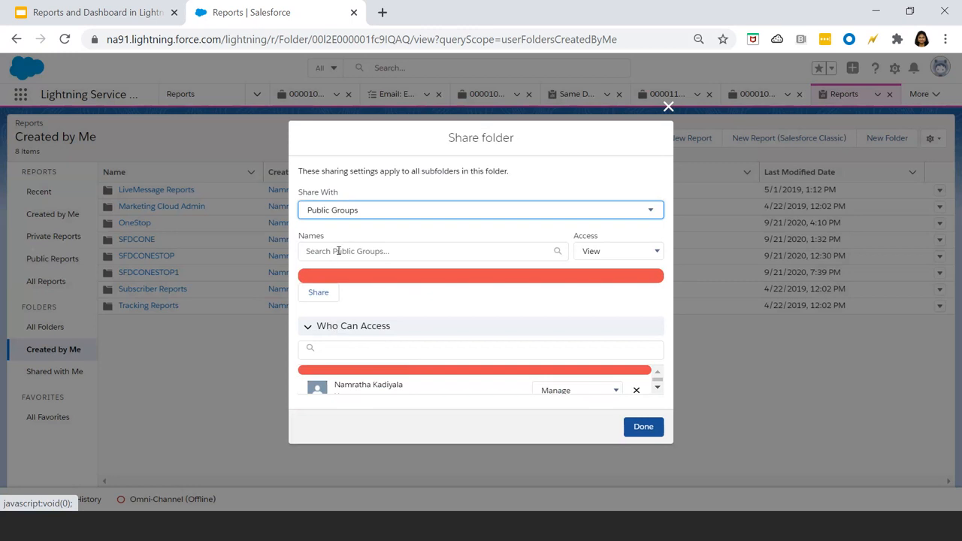
Select the High Priority Cases and Low Priority Cases groups with View access and close the folder sharing settings.
left_click(337, 251)
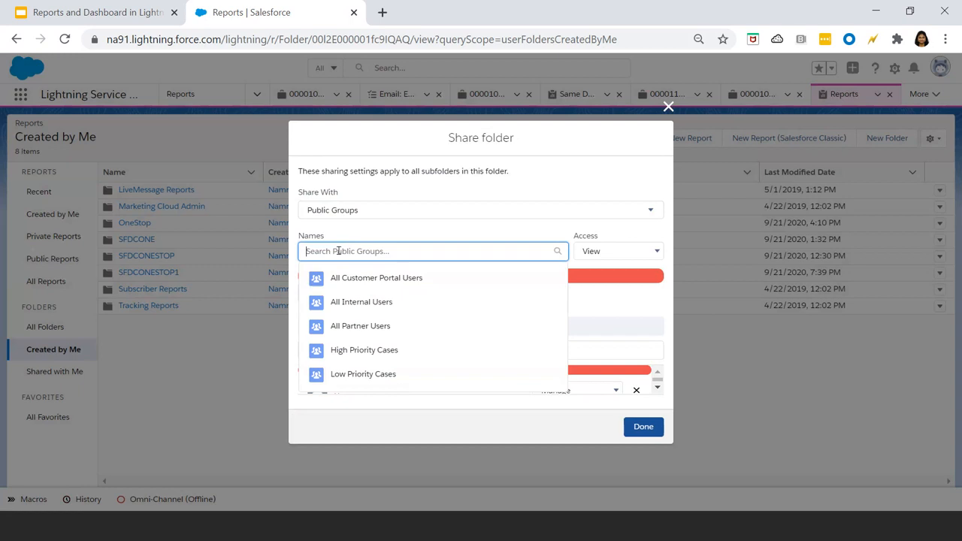
left_click(369, 350)
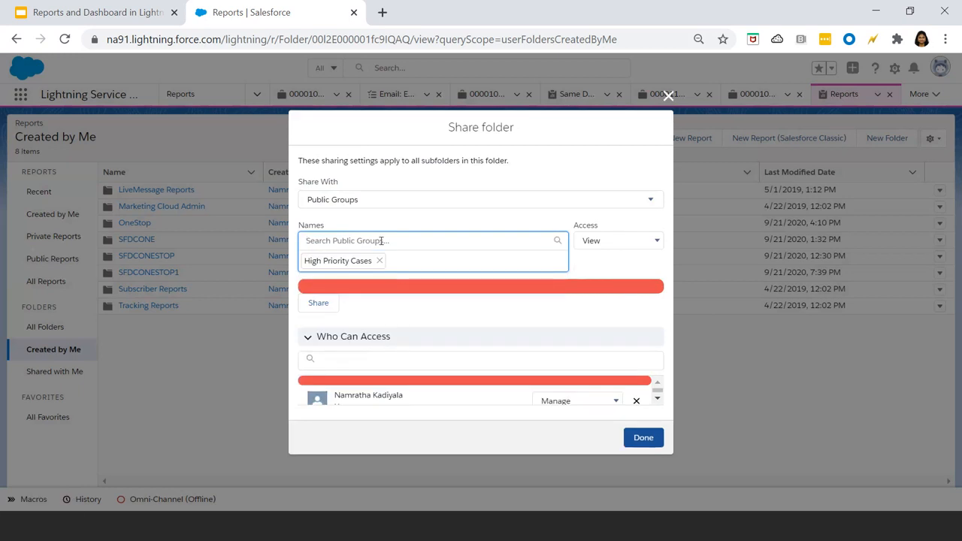
type("low")
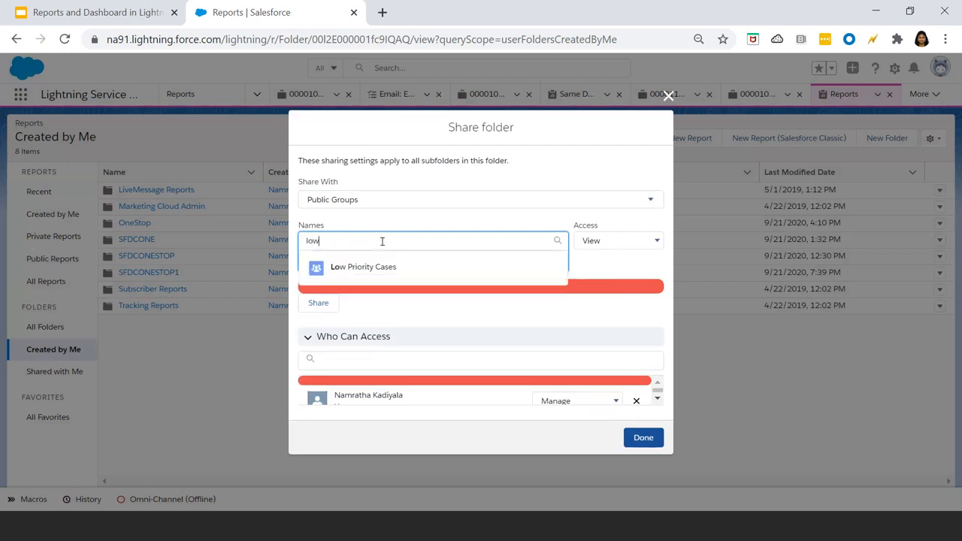
left_click(372, 267)
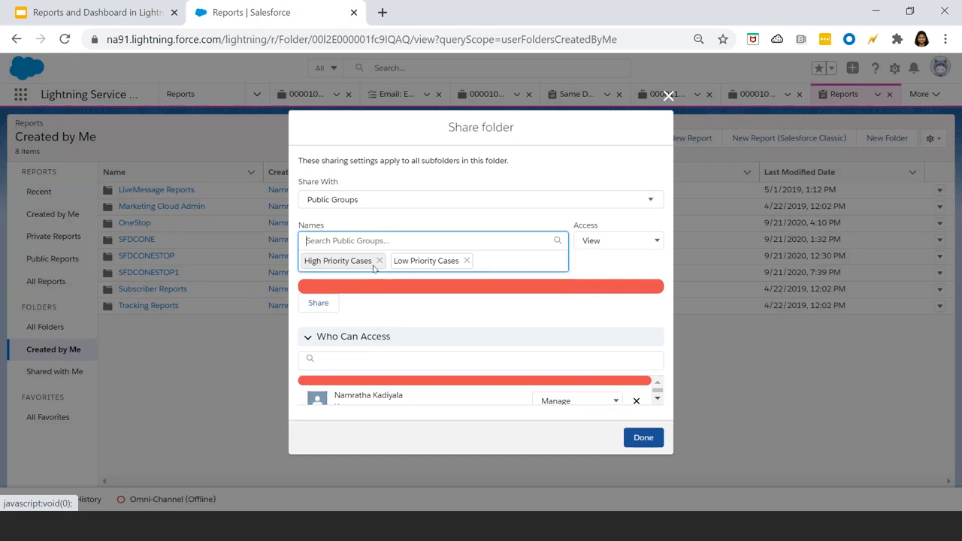
left_click(605, 240)
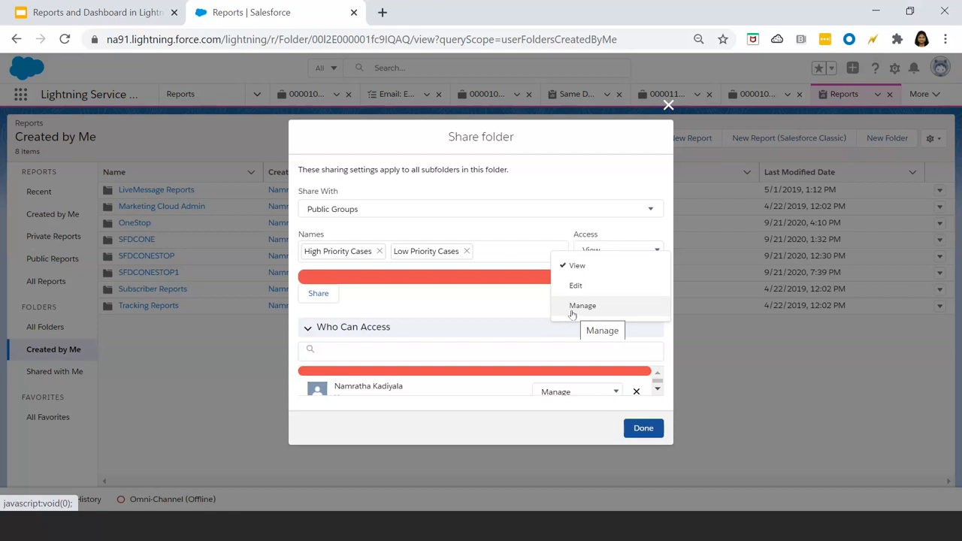
left_click(571, 266)
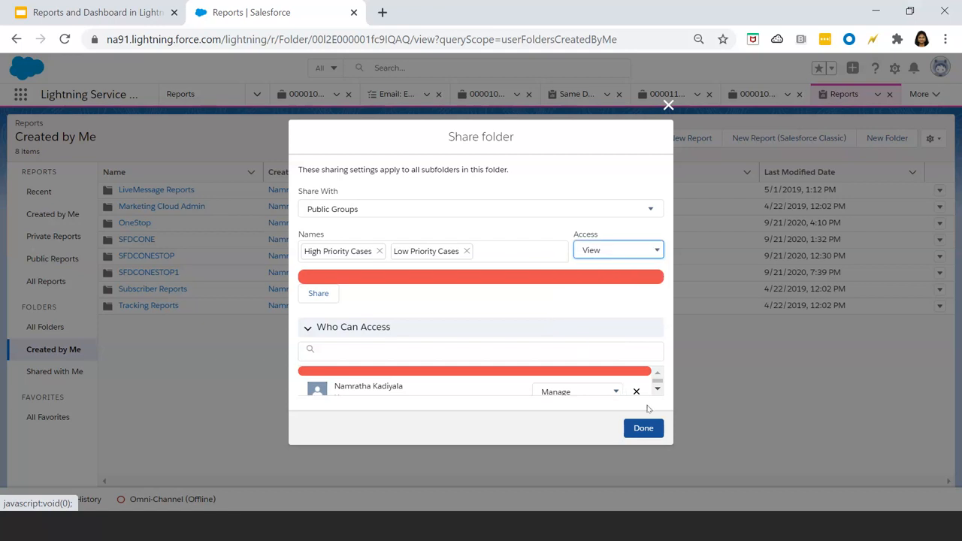
left_click(642, 427)
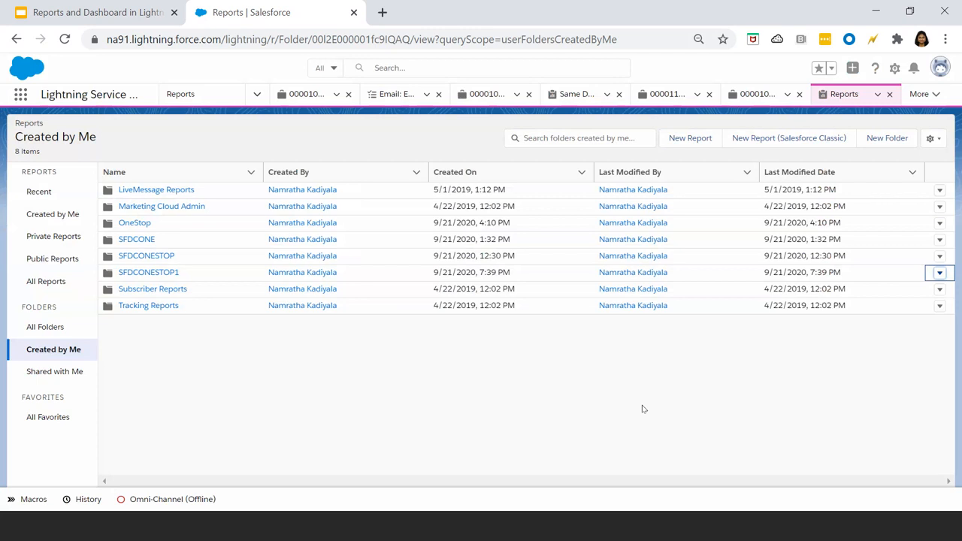
Open the subscription settings of New Cases Report in the SFDCONESTOP1 folder and set the delivery time to 9:00 AM.
left_click(165, 275)
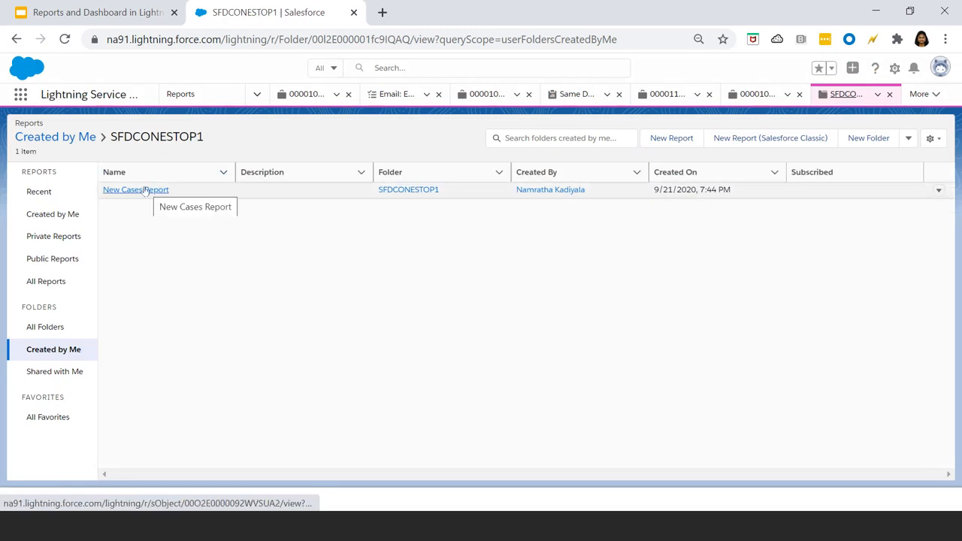
left_click(938, 191)
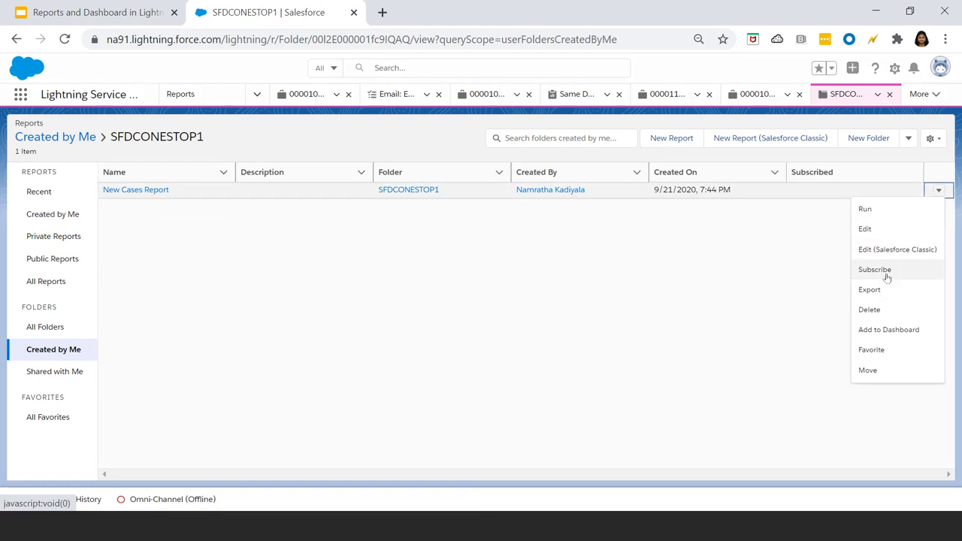
left_click(874, 270)
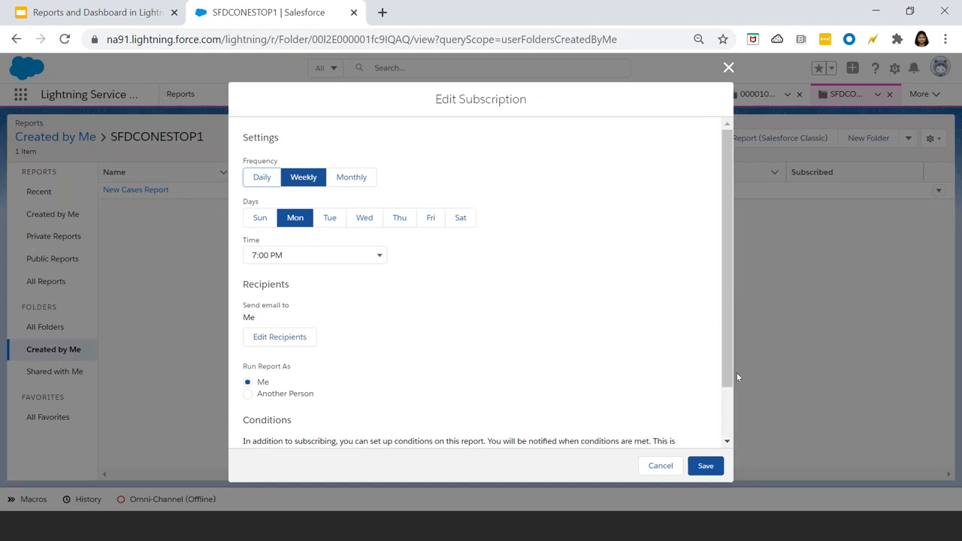
left_click(354, 255)
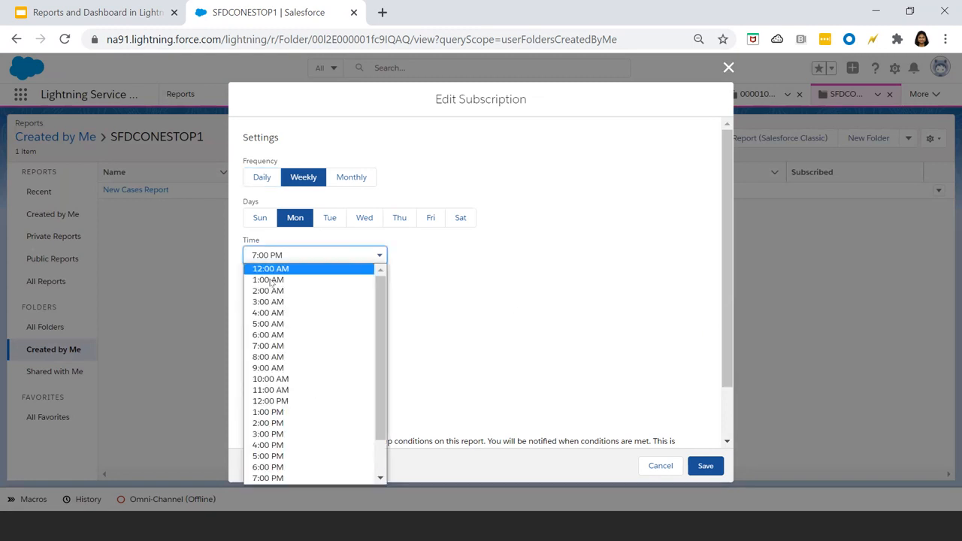
left_click(296, 368)
Add the user MC Connect-CRM to the recipients of the report subscription and close the recipient editor.
left_click(280, 342)
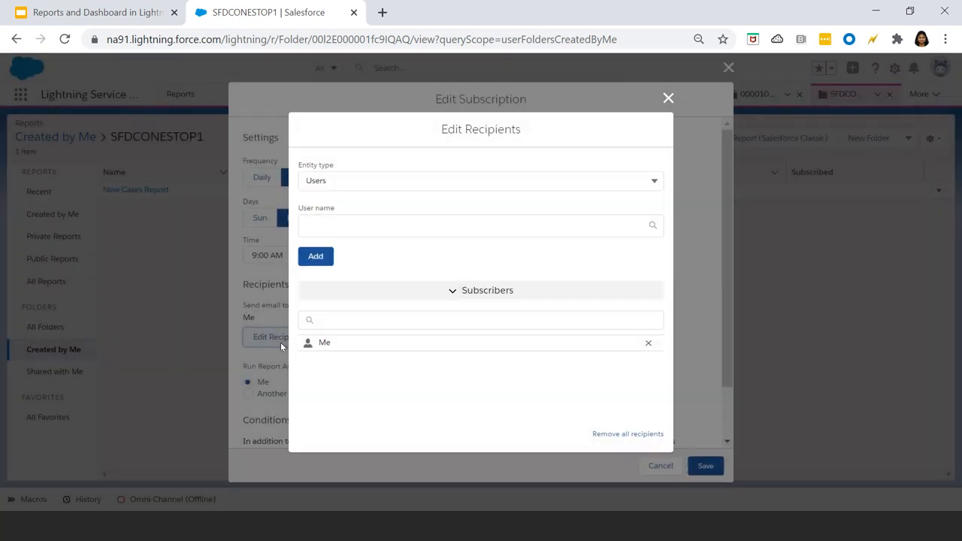
left_click(348, 224)
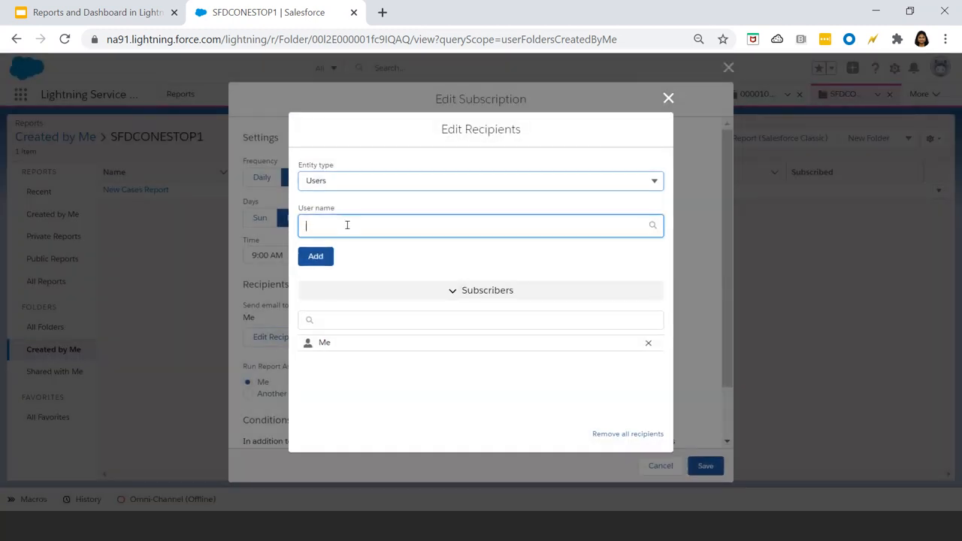
left_click(350, 254)
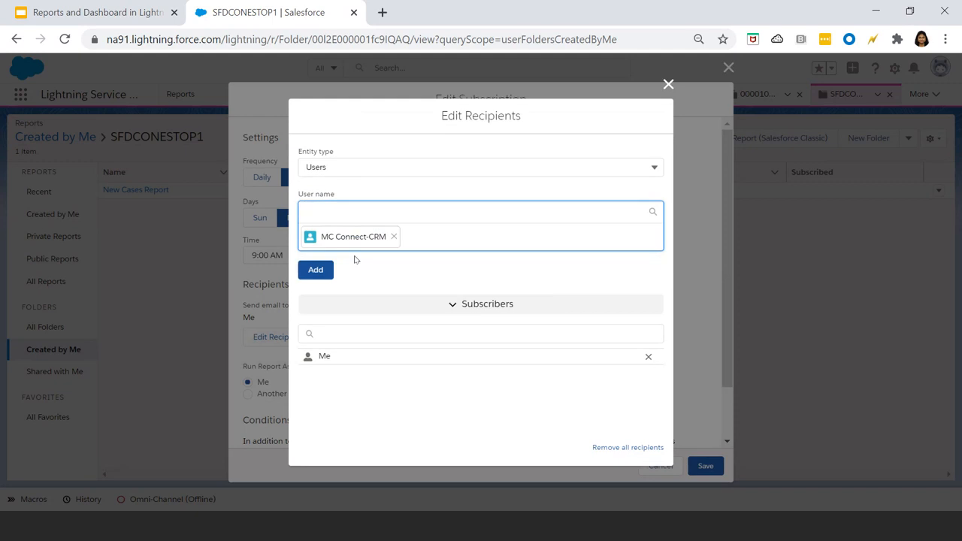
left_click(318, 273)
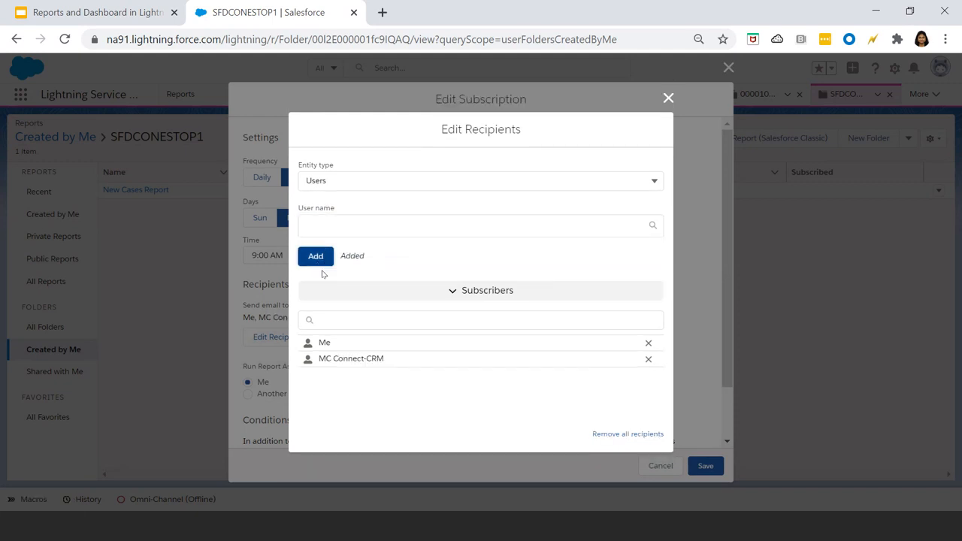
left_click(671, 98)
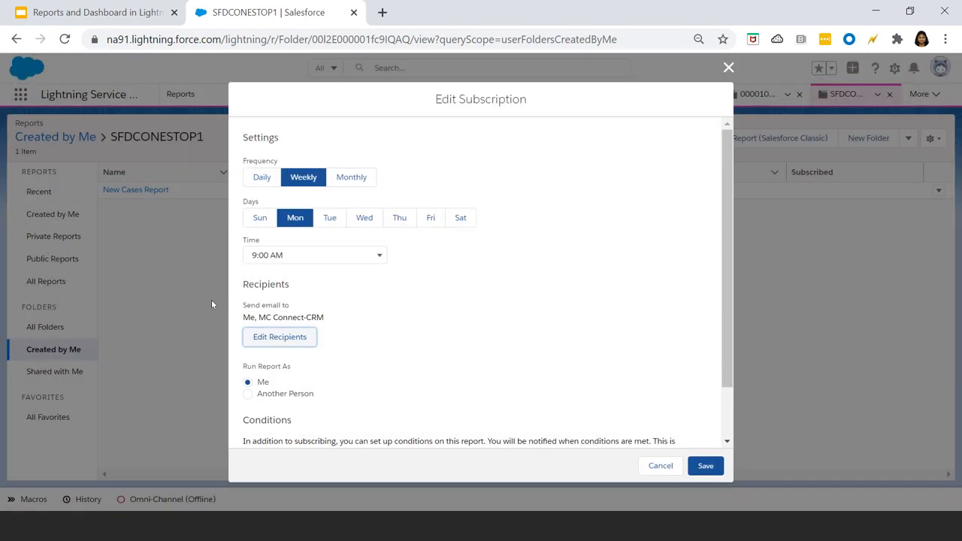
Review the subscription's recipients and optional conditions, and save the subscription.
left_click_drag(243, 308, 358, 316)
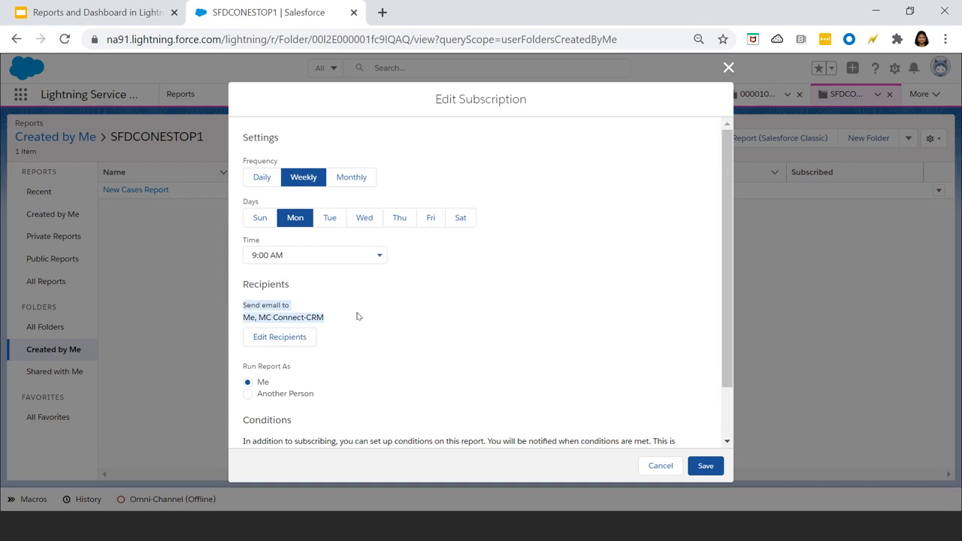
left_click(358, 316)
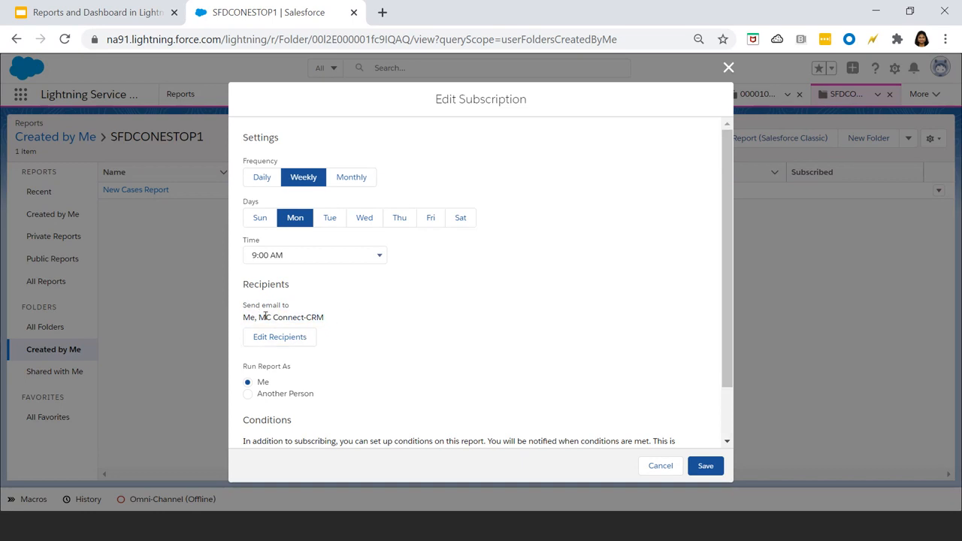
left_click_drag(265, 316, 342, 324)
scroll(265, 344, "down", 2)
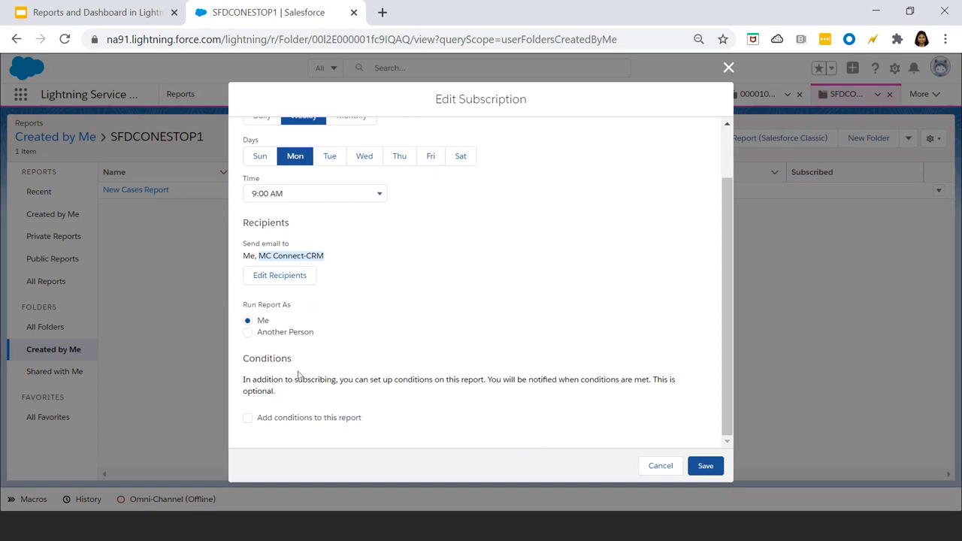
left_click(702, 466)
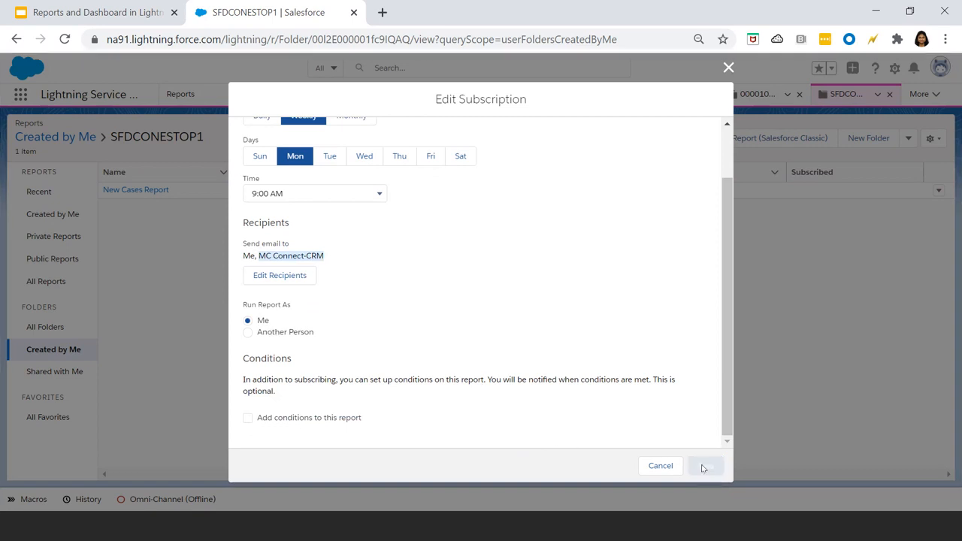